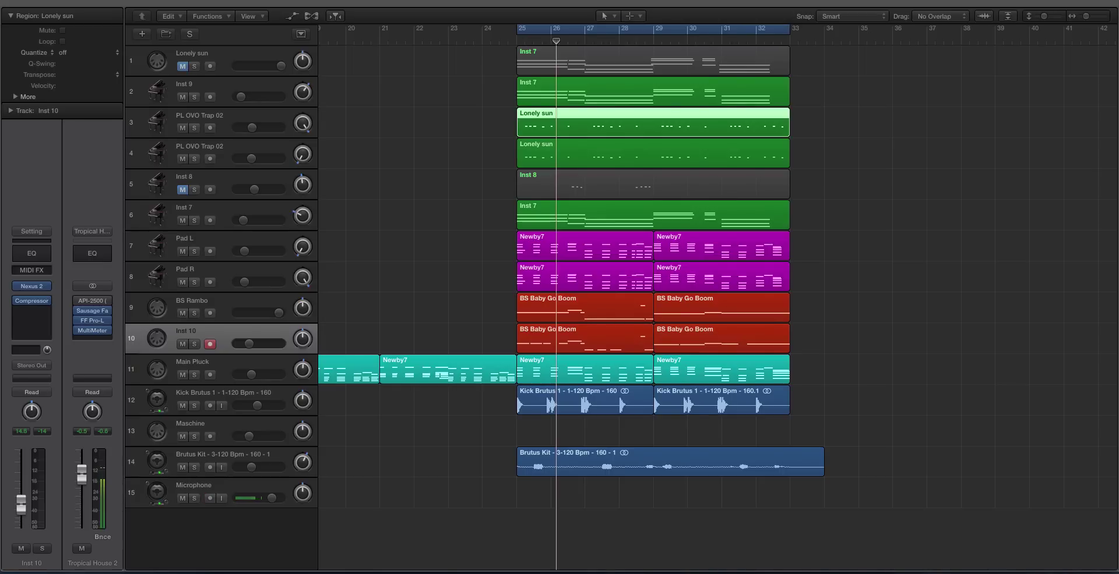
Step: Select the Inst 10 track header, highlighting both of its BS Baby Go Boom regions
click(232, 306)
click(232, 332)
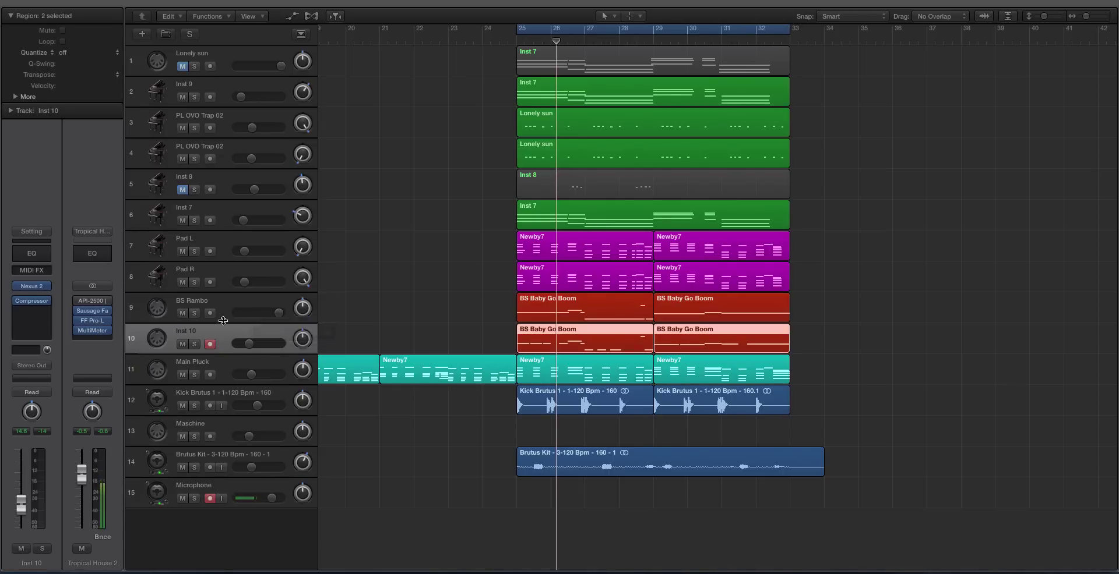
click(230, 306)
click(229, 337)
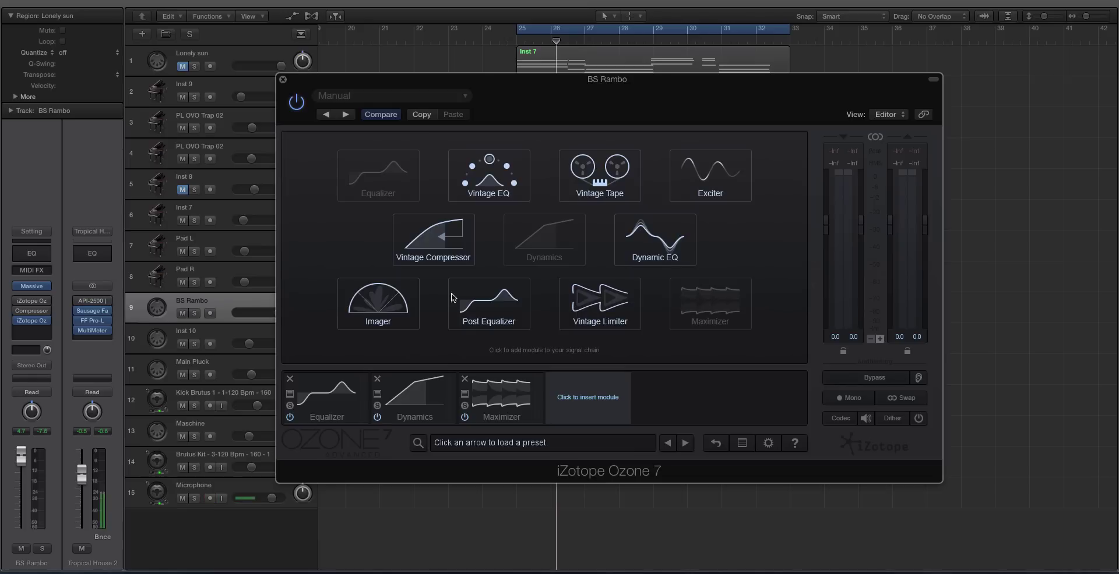
Step: Browse Ozone 7's Equalizer, Dynamics and Maximizer modules on BS Rambo, then reposition its window
click(344, 399)
click(415, 399)
click(503, 402)
click(580, 398)
drag(342, 83, 409, 109)
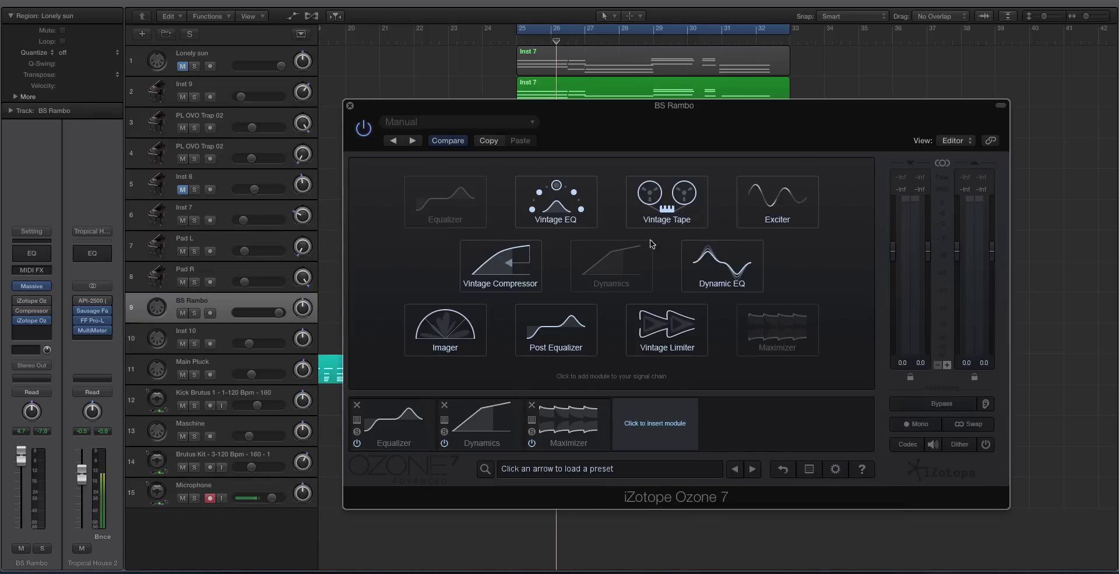
Step: Set BS Rambo's extra Ozone 7 insert to No Plug-in and briefly open Ozone 7 Imager
click(349, 105)
click(49, 321)
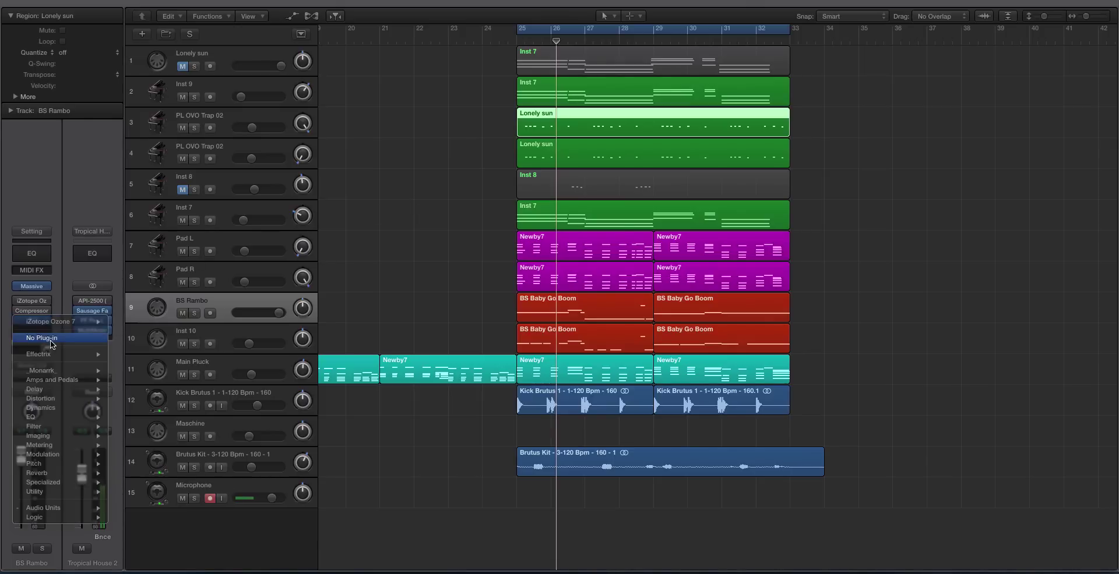
click(85, 342)
click(38, 308)
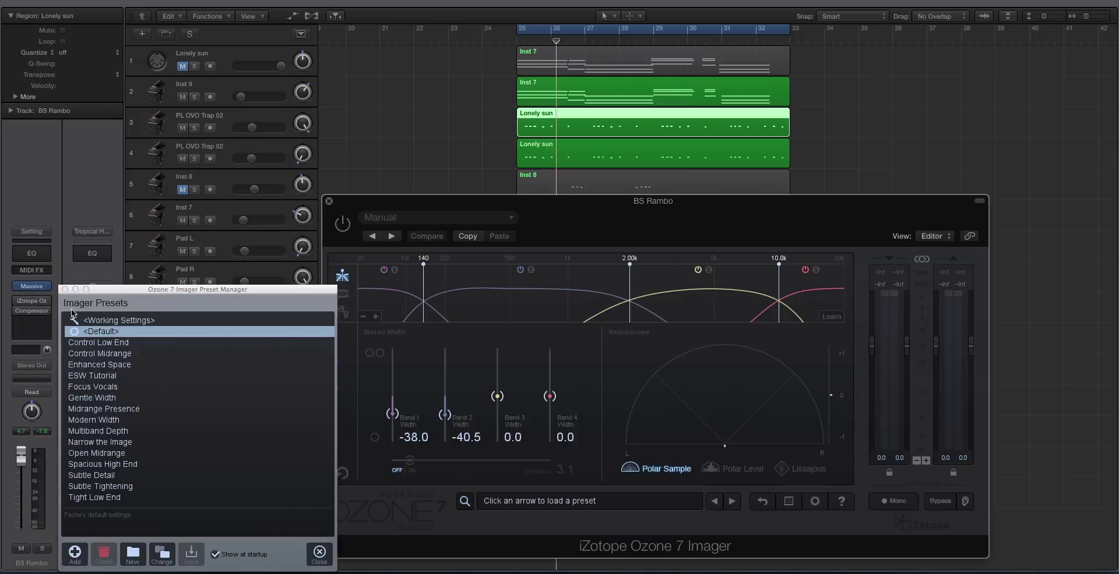
click(25, 304)
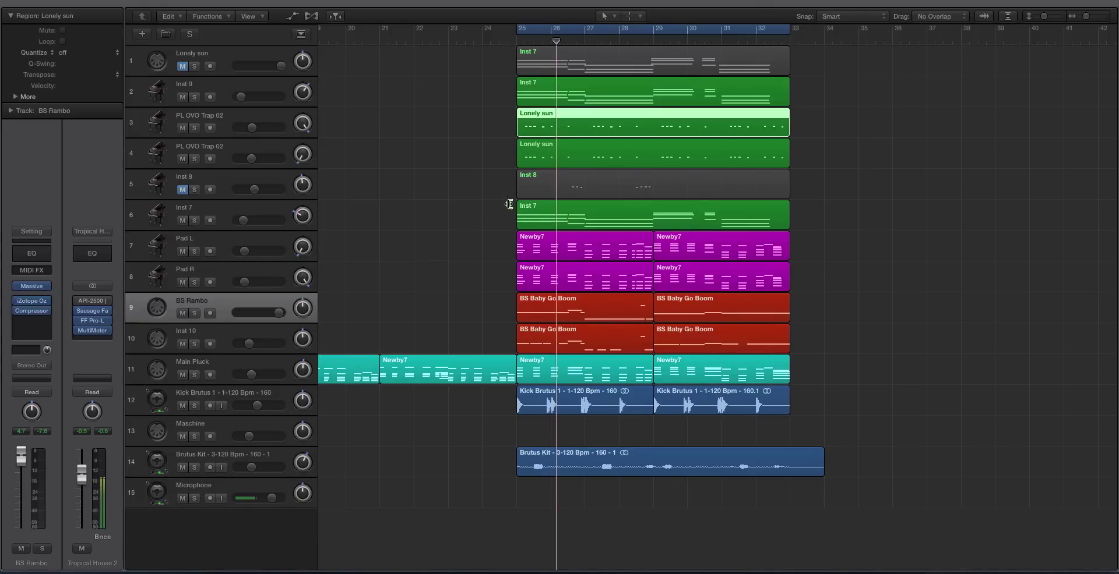
Step: Select BS Rambo and reopen Ozone 7 Imager with its Preset Manager dismissed
click(223, 312)
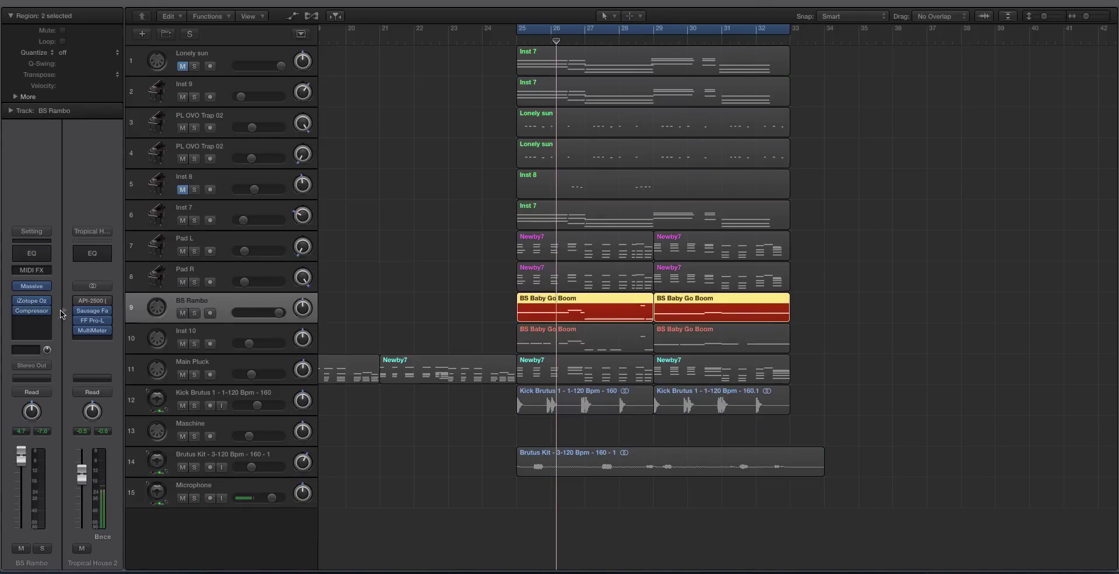
click(32, 302)
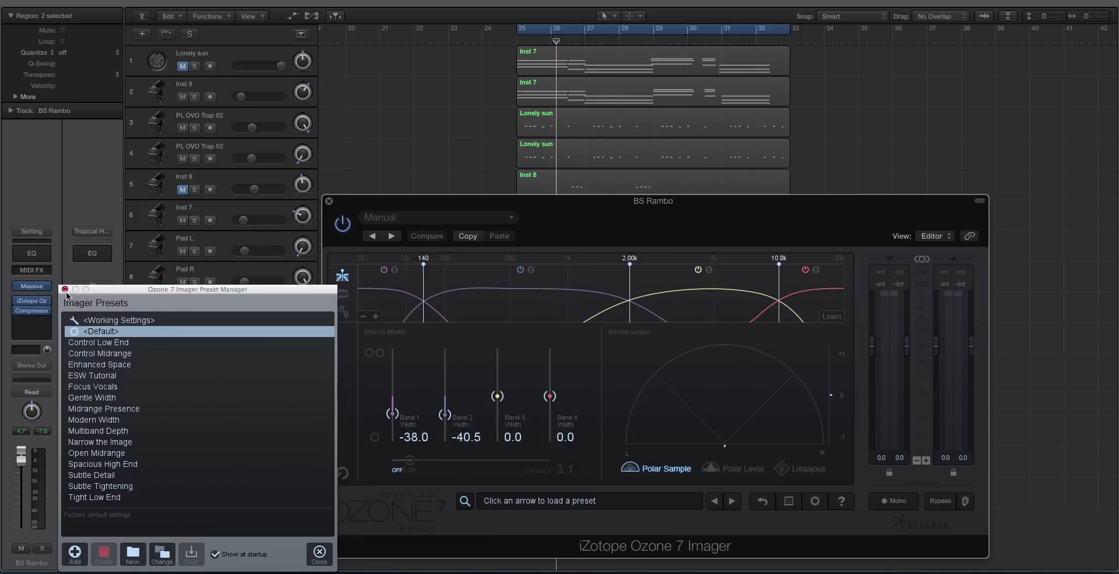
click(64, 288)
mouse_move(388, 202)
mouse_down()
mouse_move(790, 181)
mouse_move(747, 171)
mouse_up()
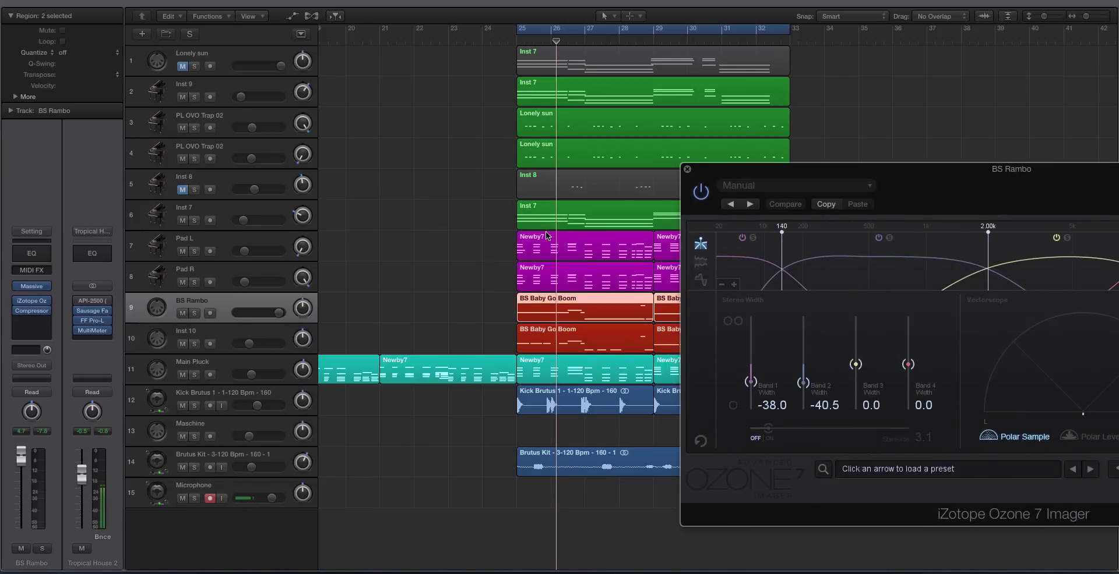
key(super+Up)
key(super+Down)
Step: Play BS Rambo through the Imager's narrowed low bands, stop, and close the Imager
key(space)
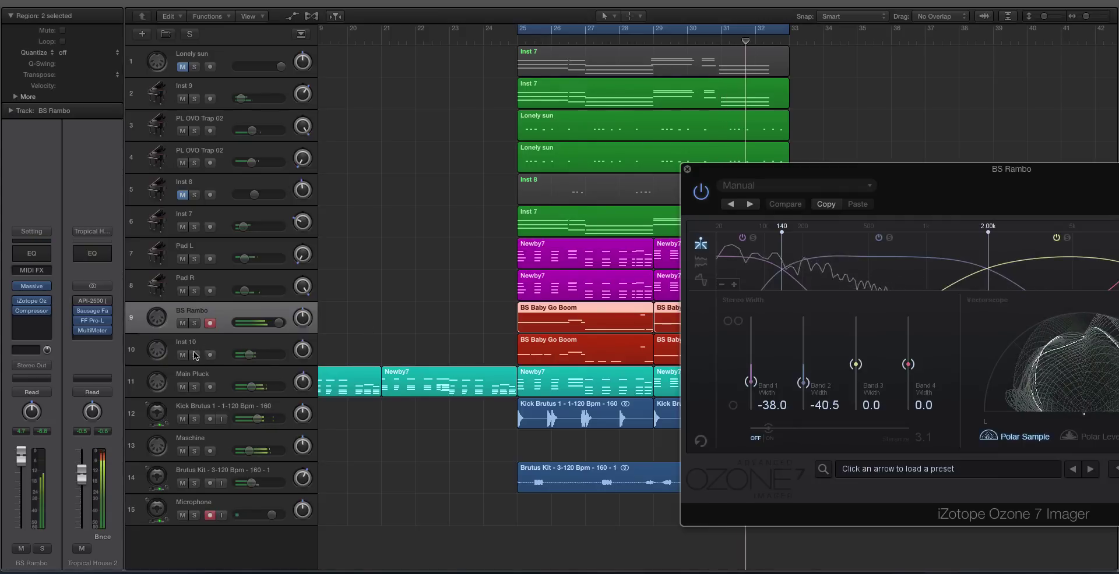
drag(687, 173, 833, 147)
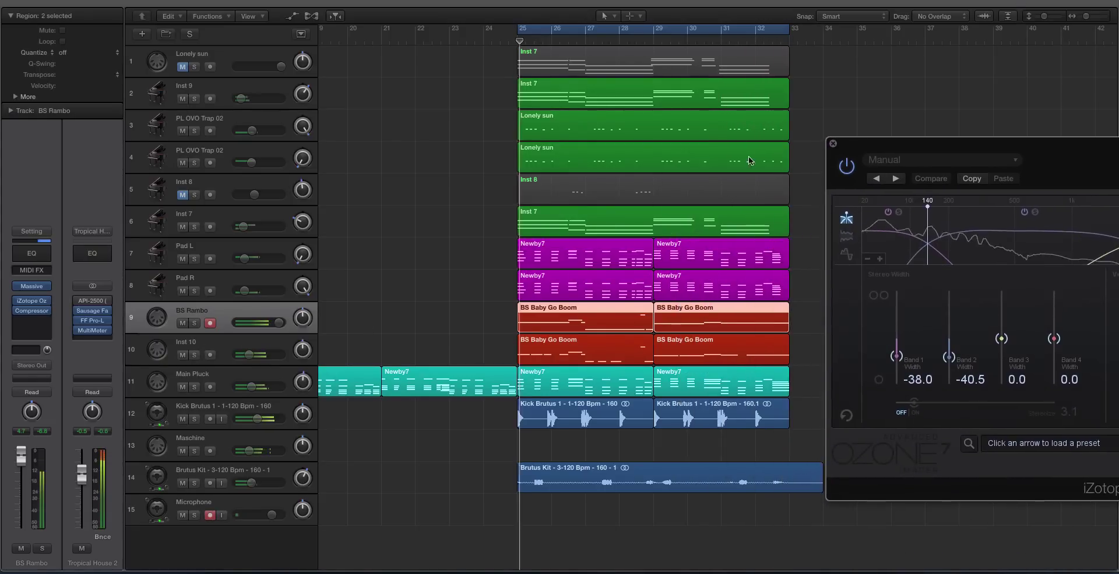
key(space)
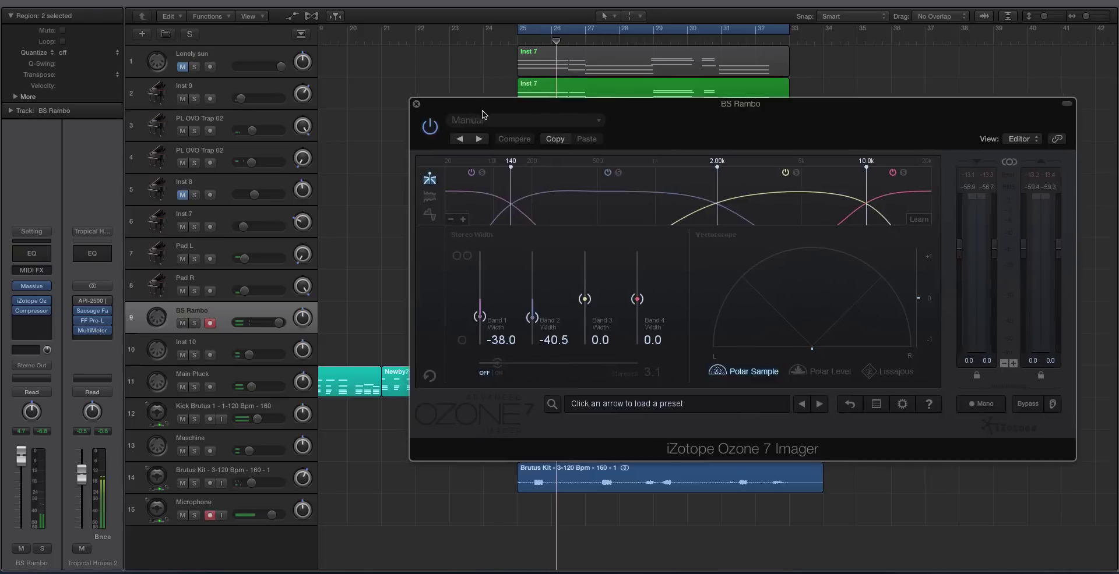
drag(745, 167, 476, 147)
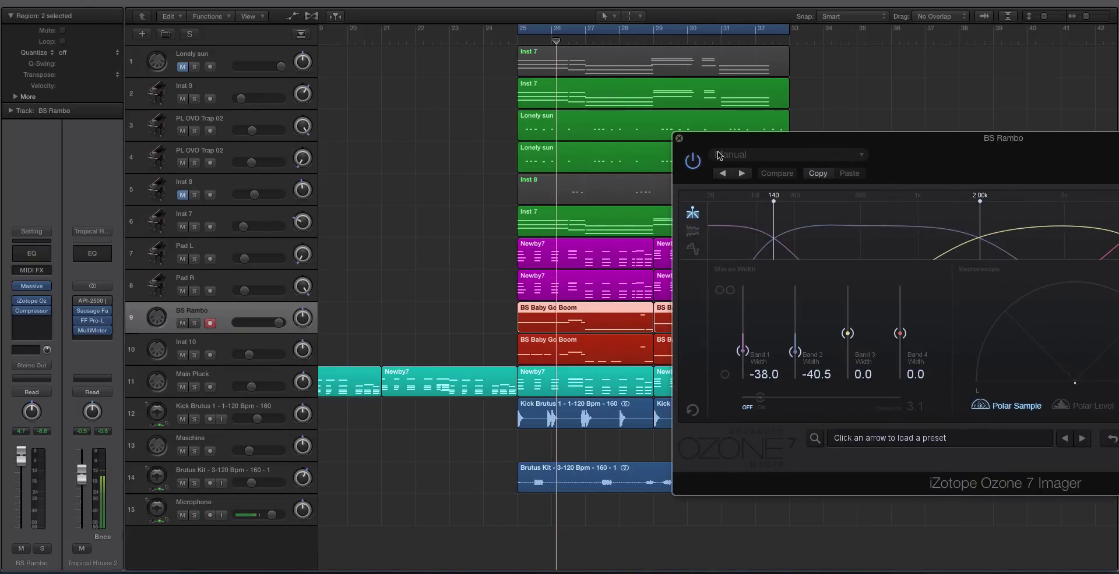
drag(716, 138, 400, 179)
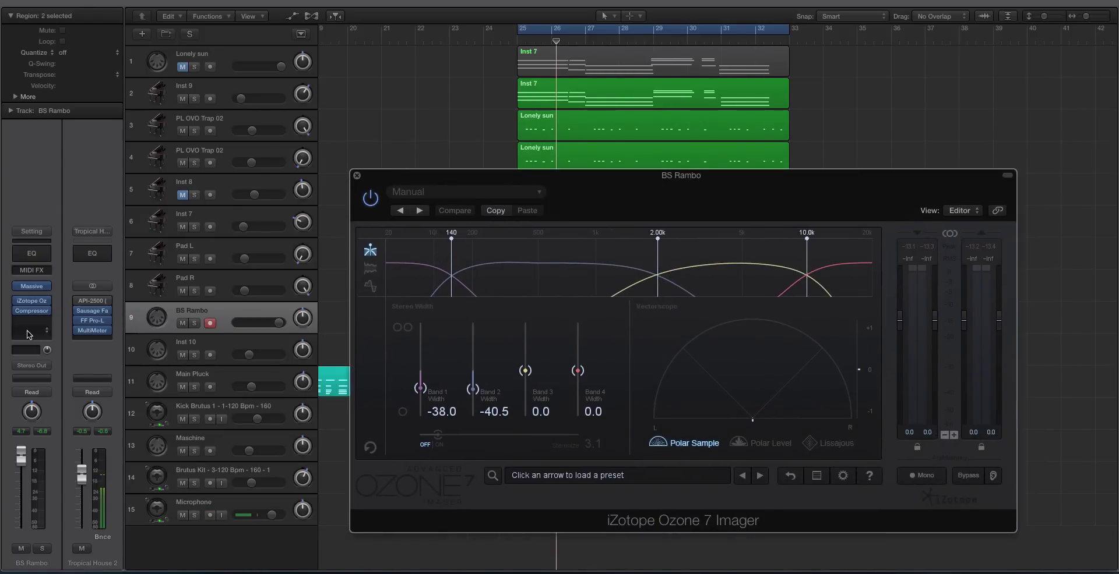
mouse_move(387, 186)
mouse_down()
mouse_move(524, 191)
mouse_move(537, 203)
mouse_move(510, 315)
mouse_move(508, 82)
mouse_move(590, 127)
mouse_move(388, 80)
mouse_up()
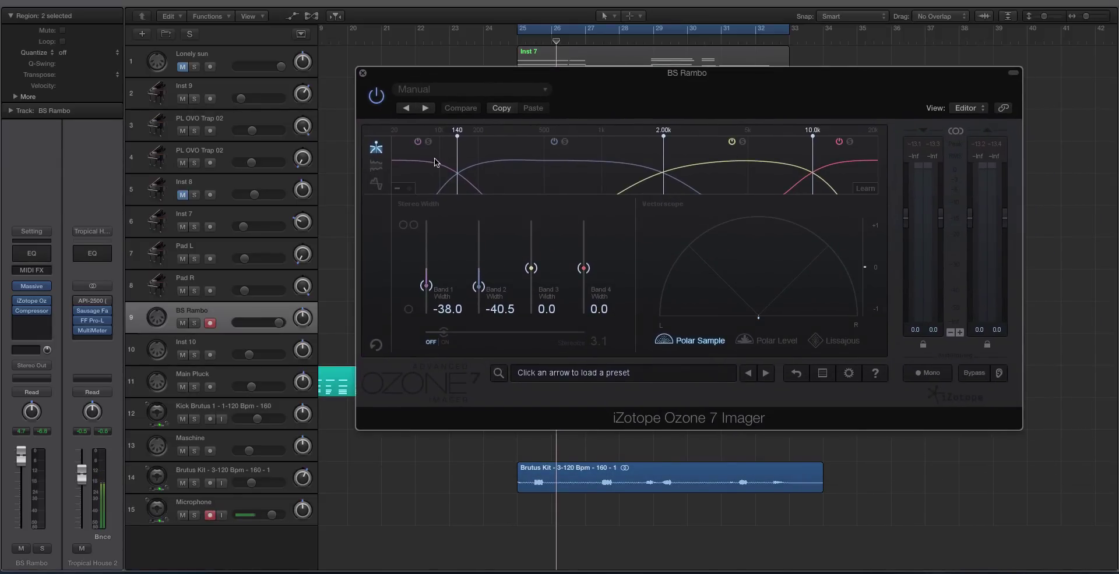
drag(379, 78, 558, 119)
click(542, 114)
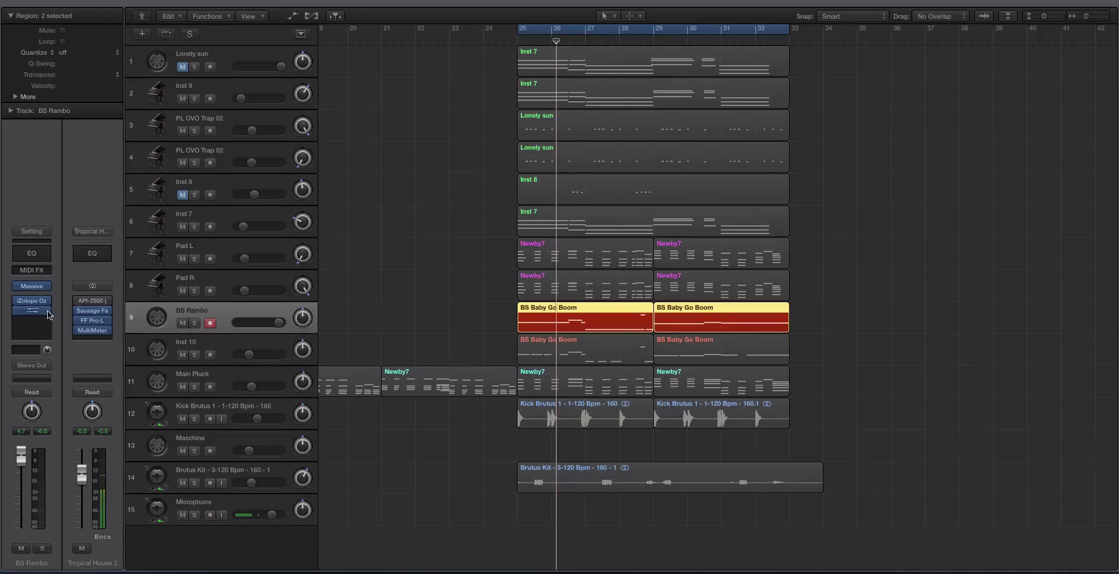
Step: Play from bar 25 with the first BS Baby Go Boom and Kick Brutus regions selected
key(space)
click(537, 410)
key(space)
shift+click(544, 332)
key(space)
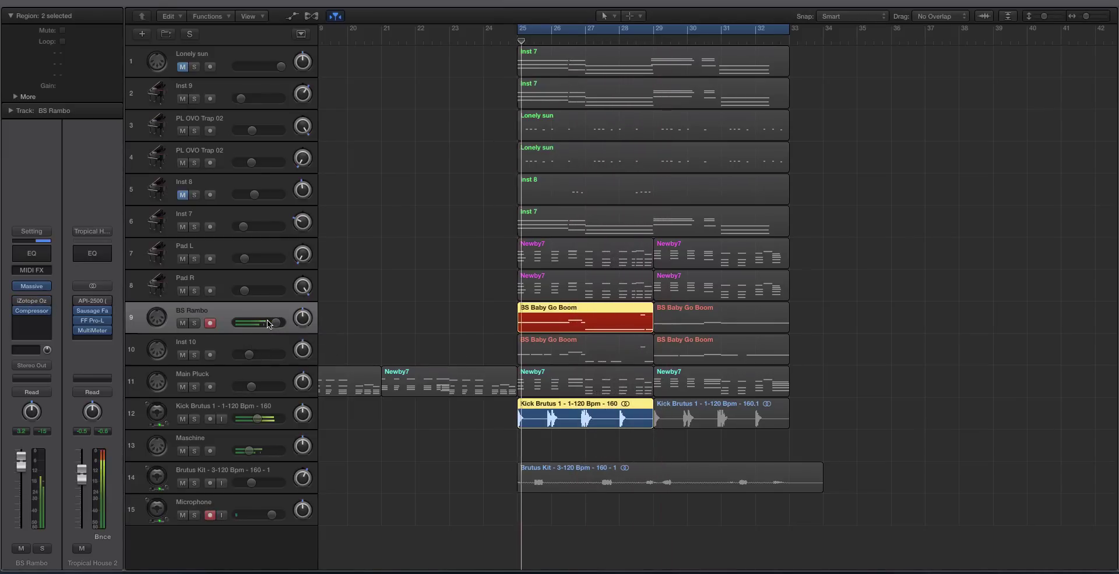
key(shift+space)
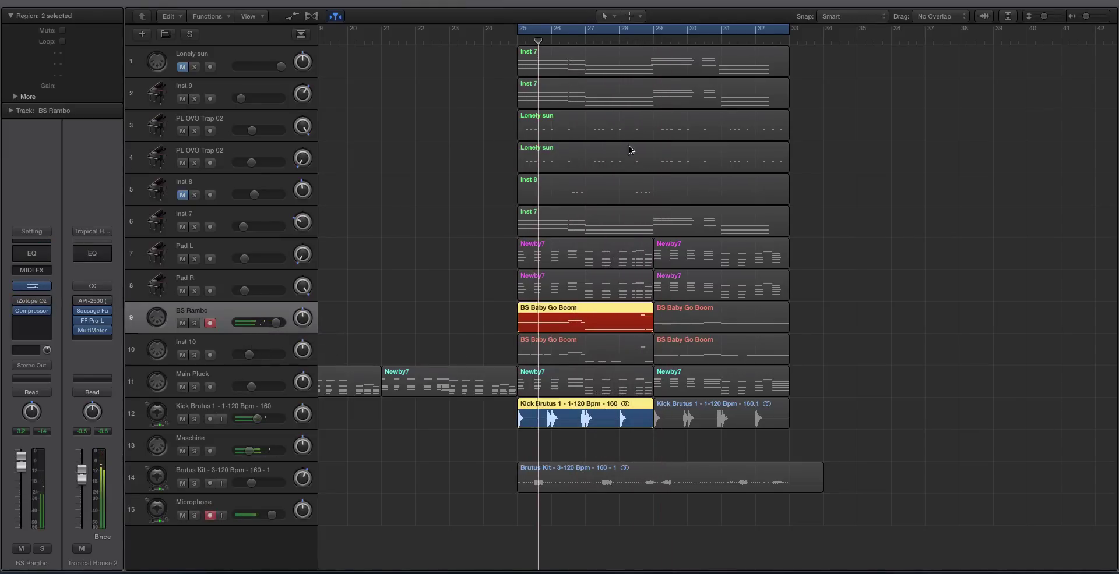
Step: Check Massive's Unisono voicing on BS Rambo, then bring up the Tropical House 2 MultiMeter
click(31, 286)
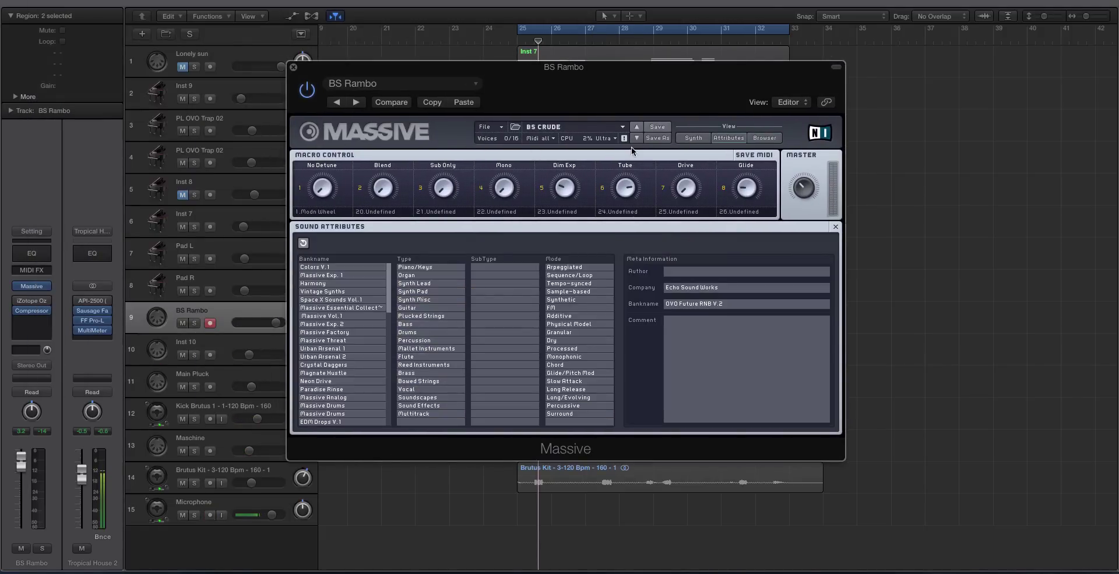
click(683, 138)
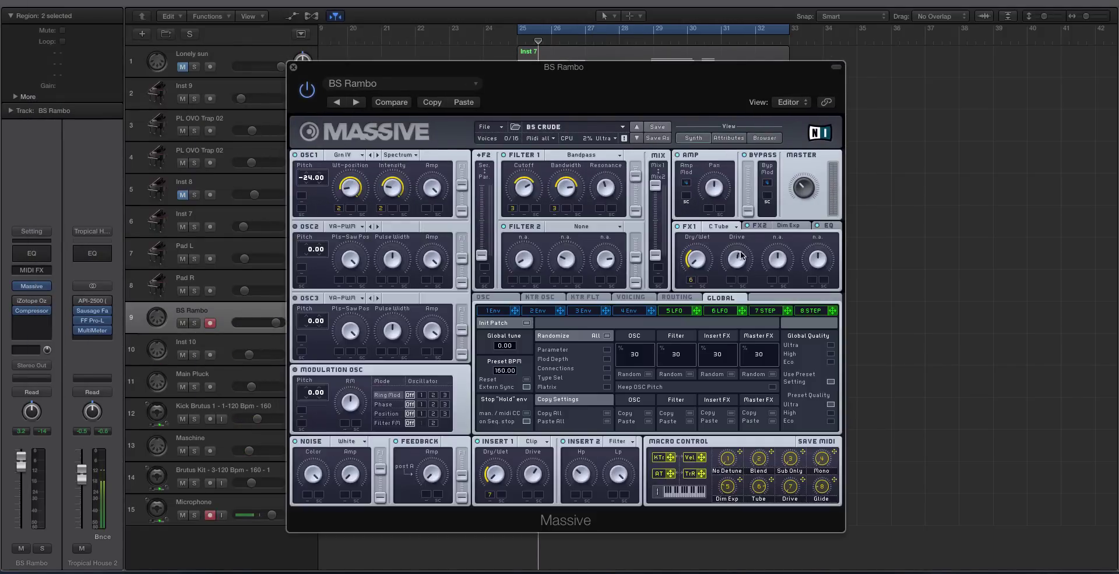
click(638, 297)
drag(517, 352, 518, 349)
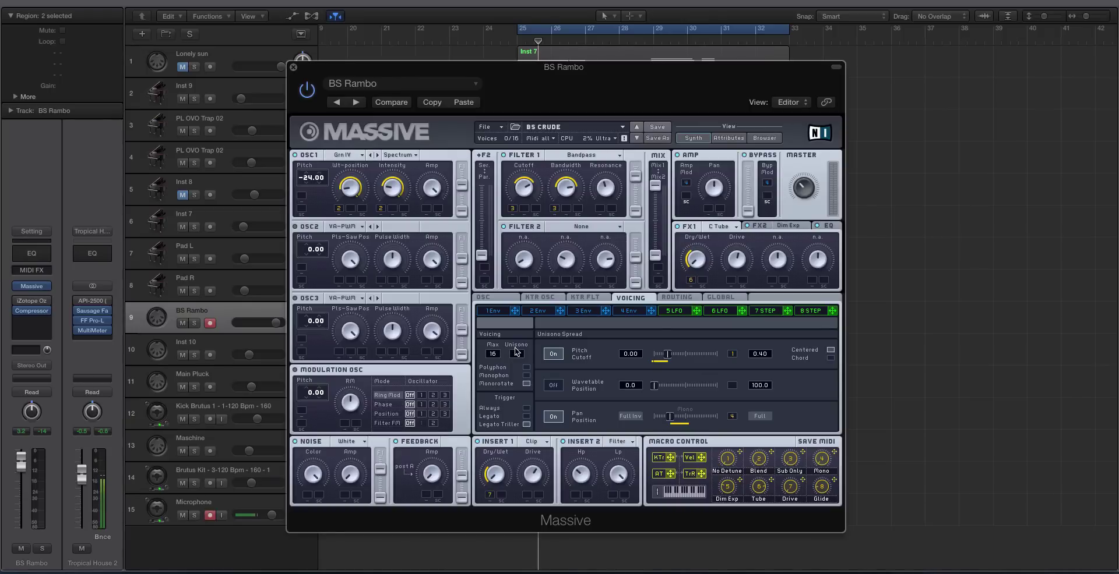
click(293, 67)
click(93, 331)
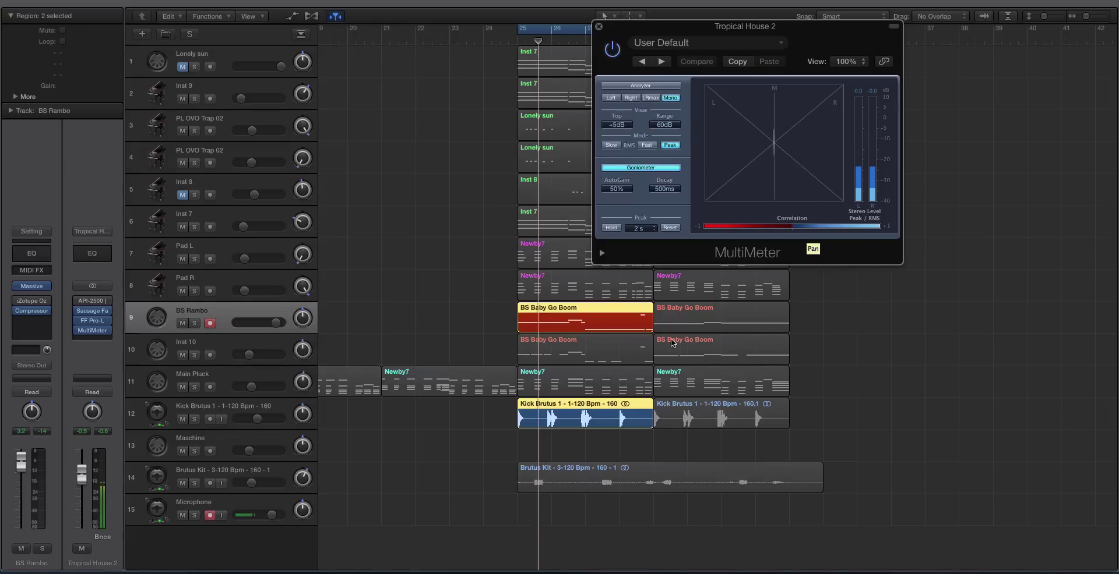
Step: Watch the goniometer during playback, close the MultiMeter, and reopen Ozone 7 Imager without its Preset Manager
shift+click(544, 422)
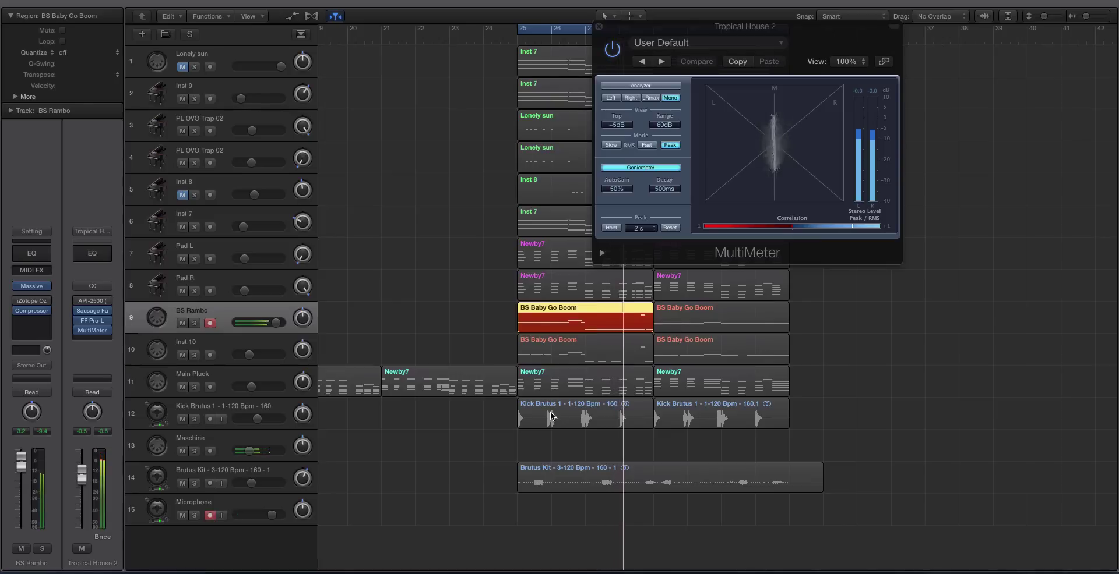
key(space)
click(598, 26)
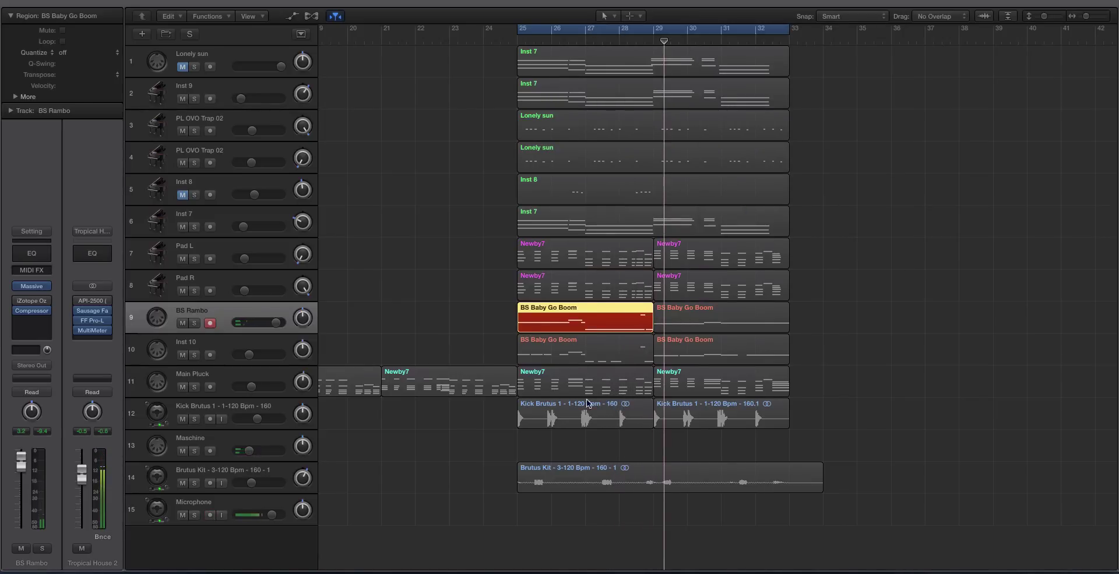
shift+click(601, 417)
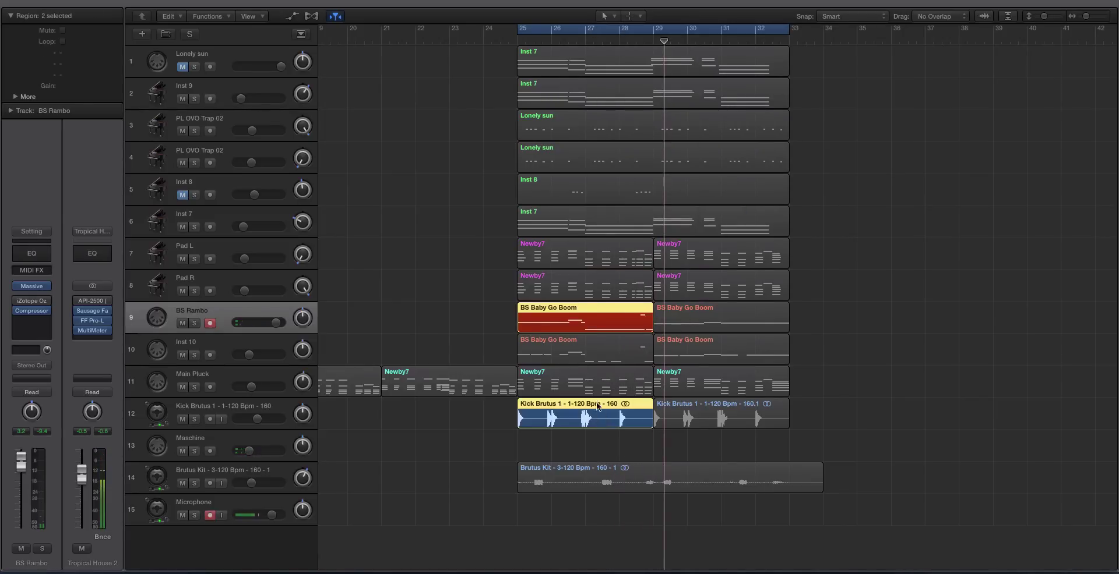
click(32, 300)
click(64, 289)
mouse_move(594, 113)
mouse_down()
mouse_move(439, 101)
mouse_move(729, 137)
mouse_move(707, 131)
mouse_up()
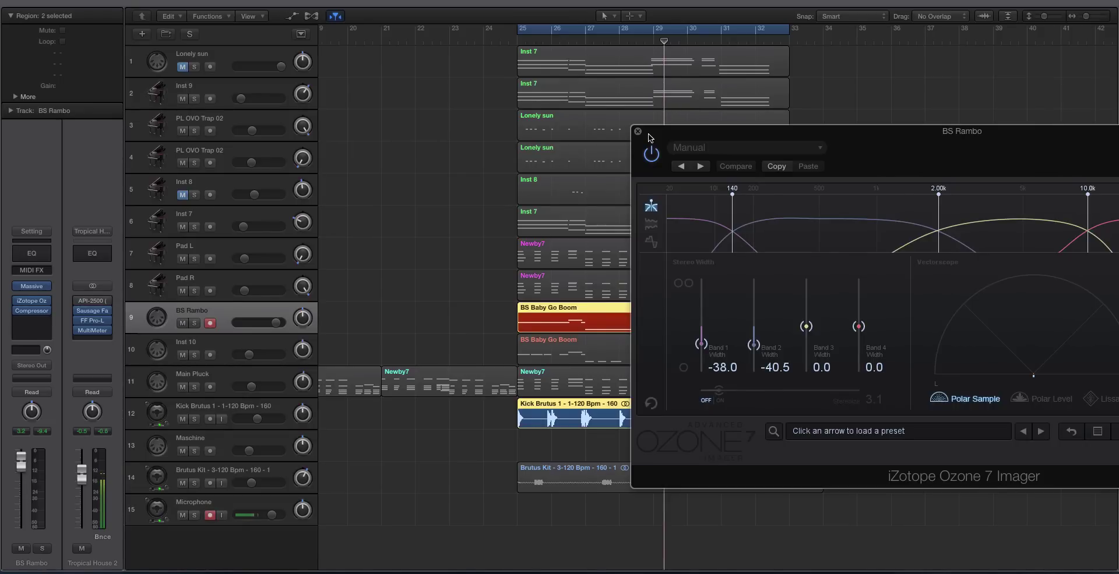
Step: Close the Imager, confirm Massive in BS Rambo's instrument slot, and play from bar 25
drag(649, 132, 582, 114)
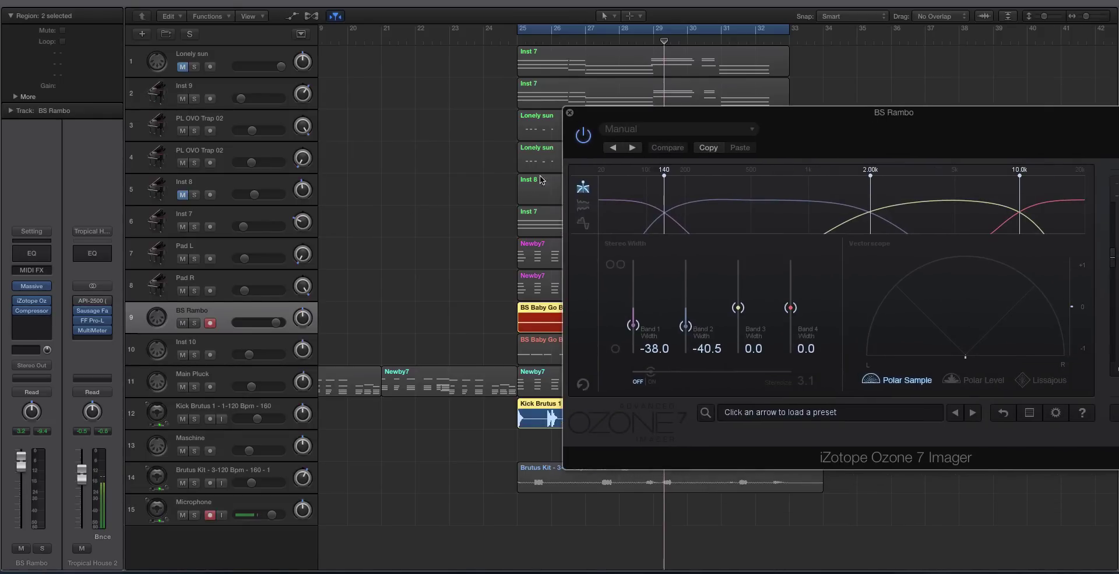
click(568, 113)
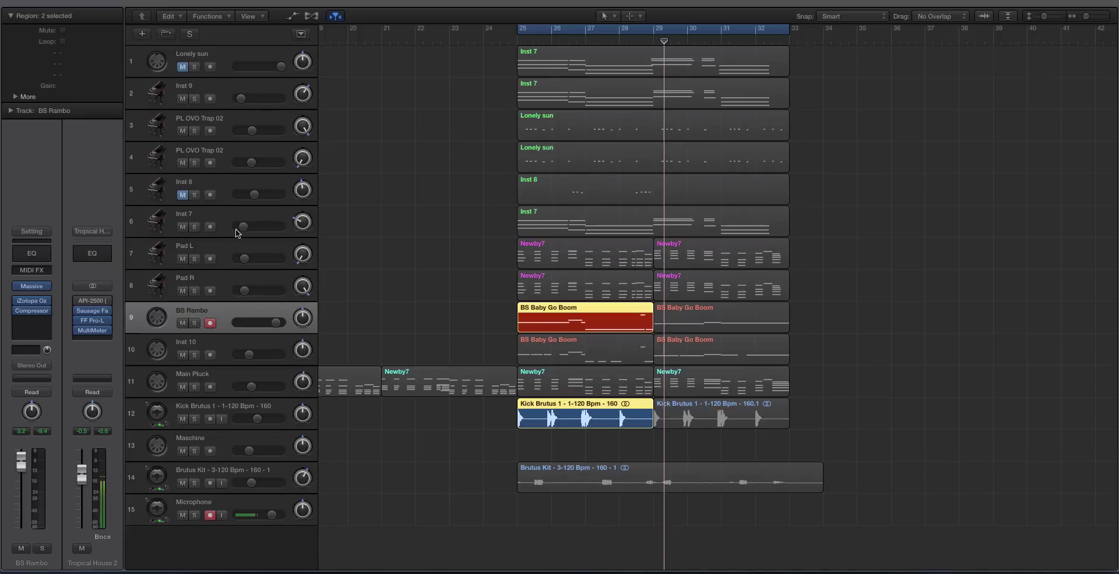
click(47, 287)
mouse_move(70, 391)
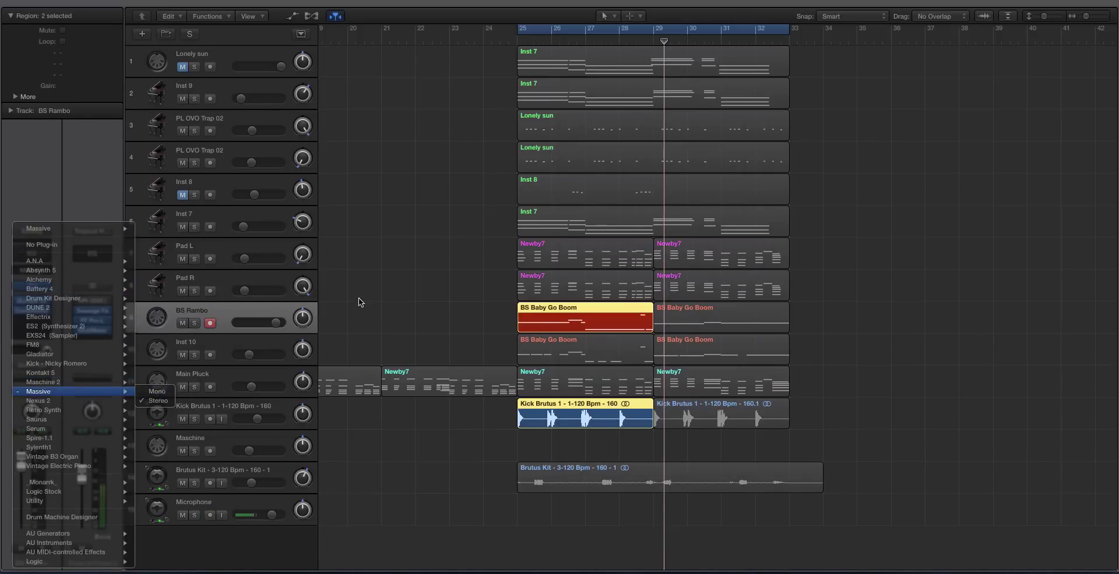
click(550, 420)
click(565, 311)
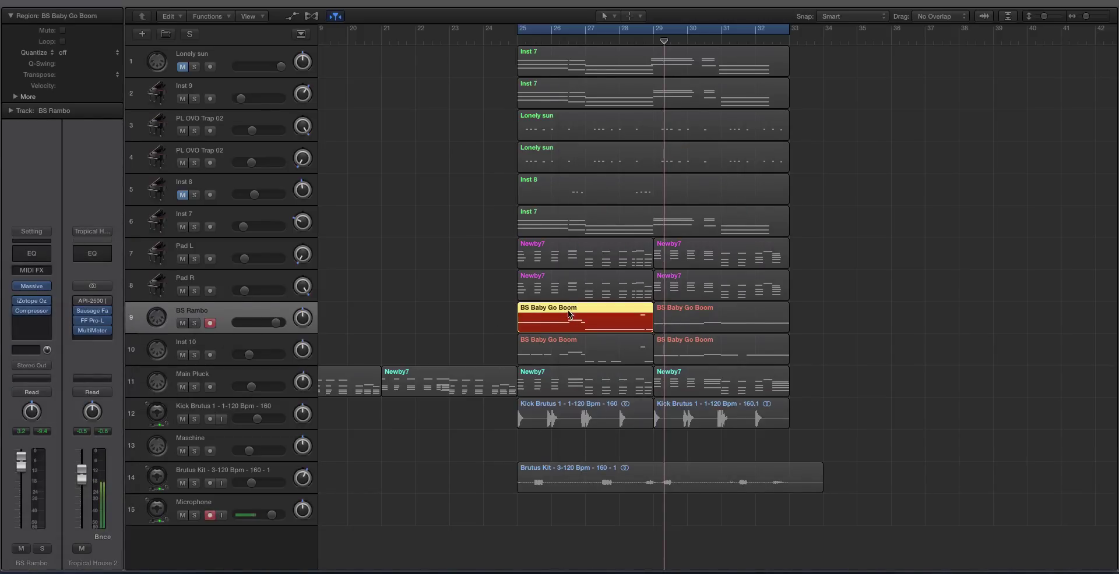
key(space)
click(47, 286)
click(158, 390)
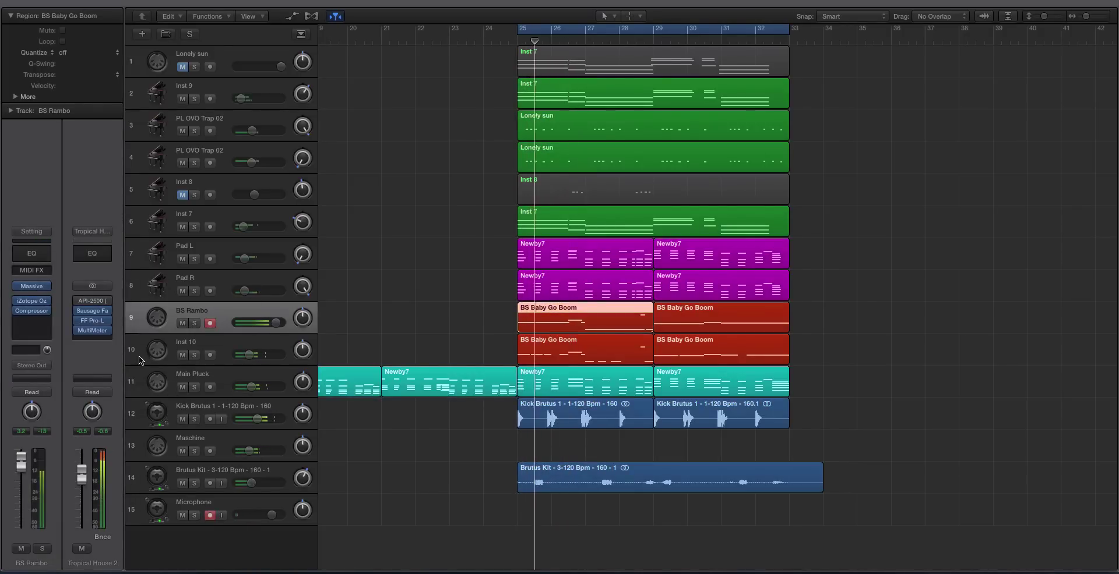
Step: Reconfirm Massive stays loaded, then reopen Ozone 7 Imager showing low-band widths -38.0 and -40.5
click(46, 301)
click(50, 287)
click(157, 400)
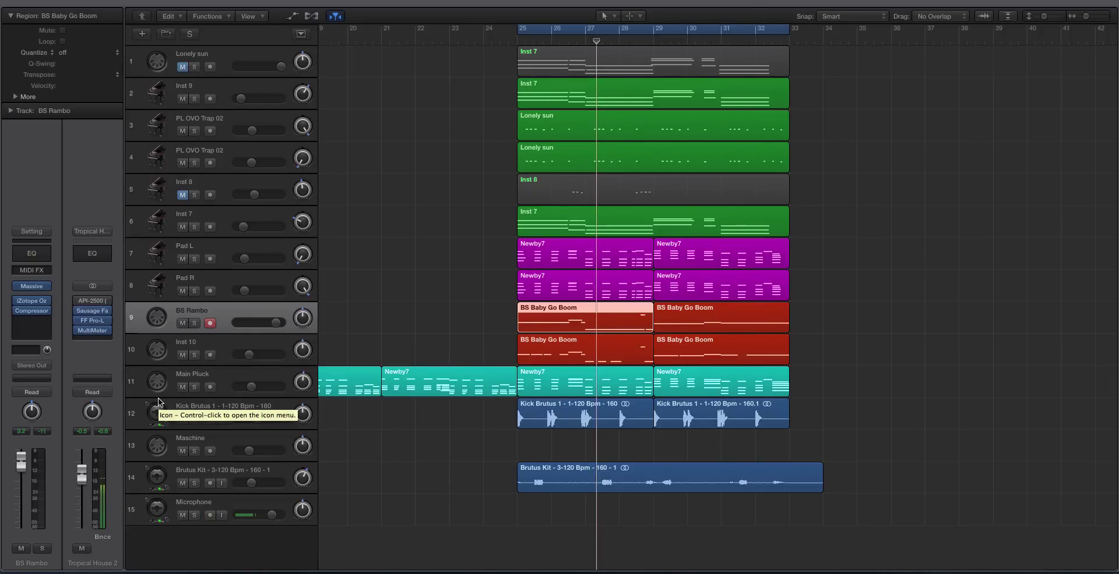
click(224, 288)
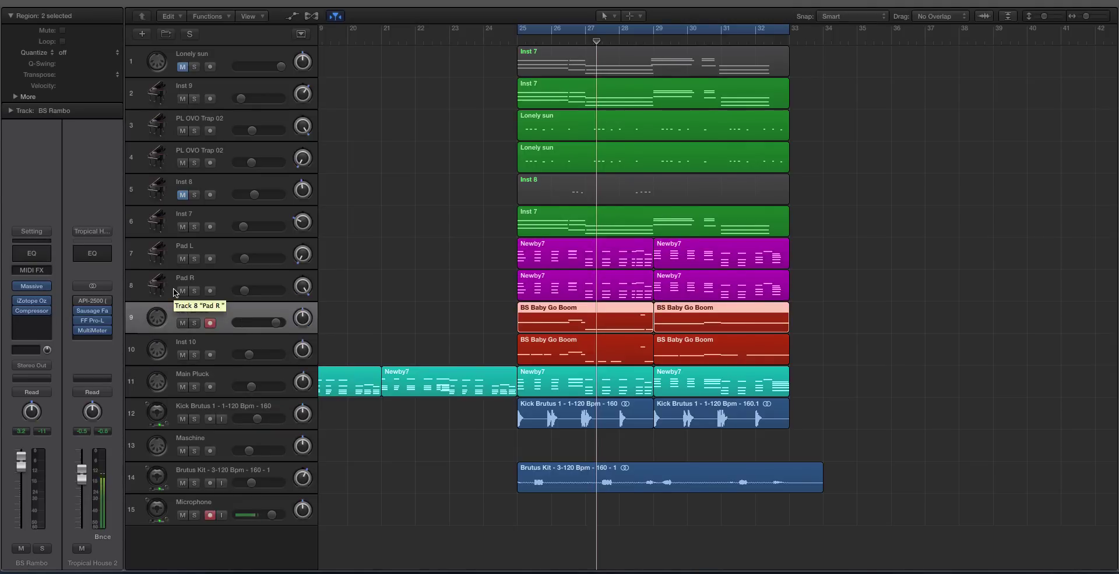
click(32, 301)
click(64, 289)
mouse_move(594, 118)
mouse_down()
mouse_move(393, 59)
mouse_move(317, 73)
mouse_up()
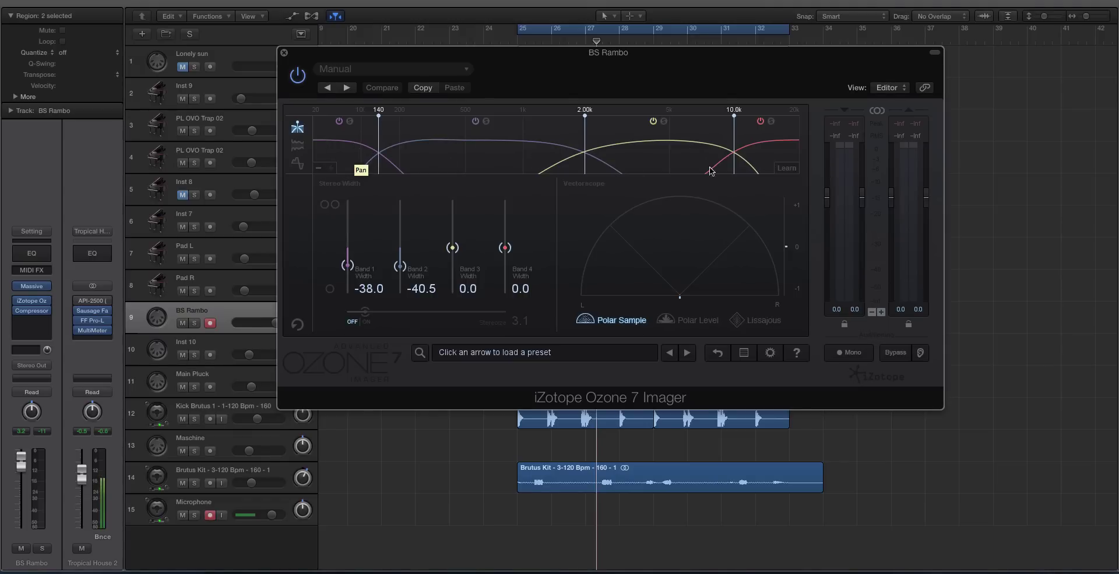
Step: Keep the Imager at four bands, start playback, and verify Massive remains the instrument
click(318, 168)
click(318, 168)
click(331, 168)
click(331, 168)
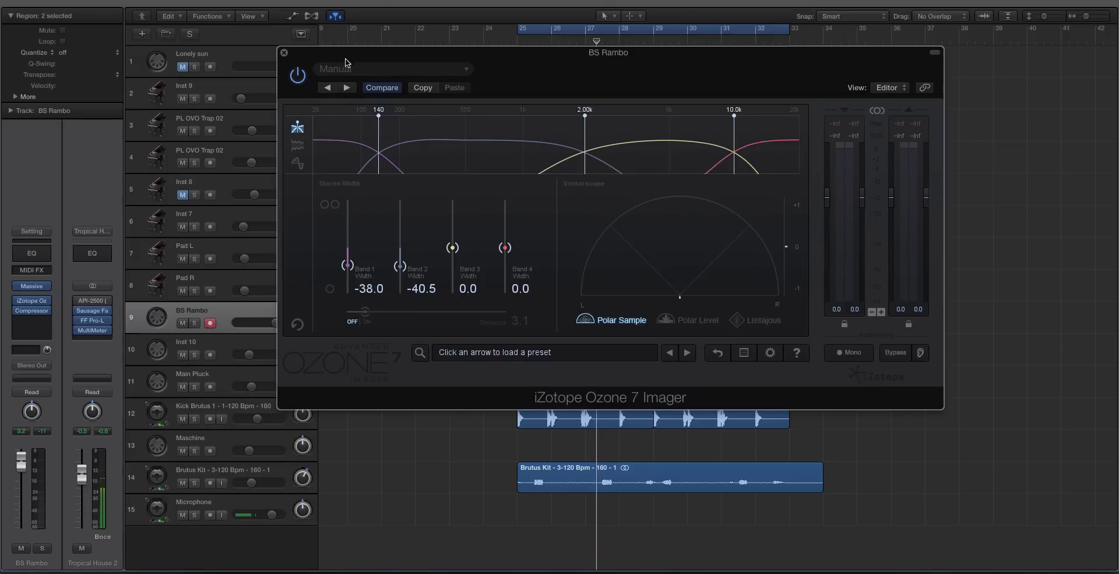
drag(346, 60, 751, 79)
key(space)
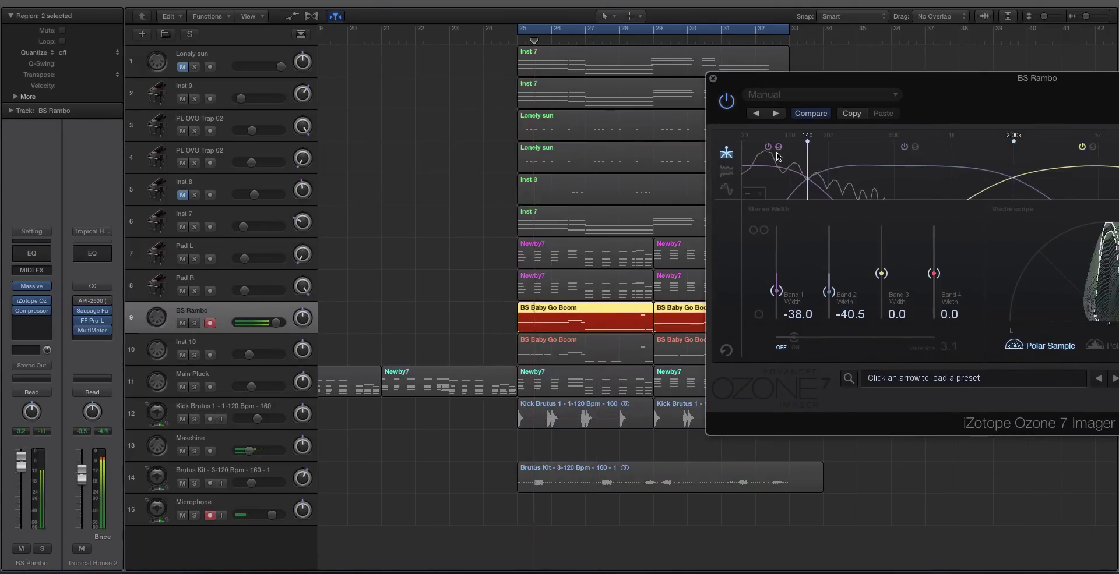
click(47, 287)
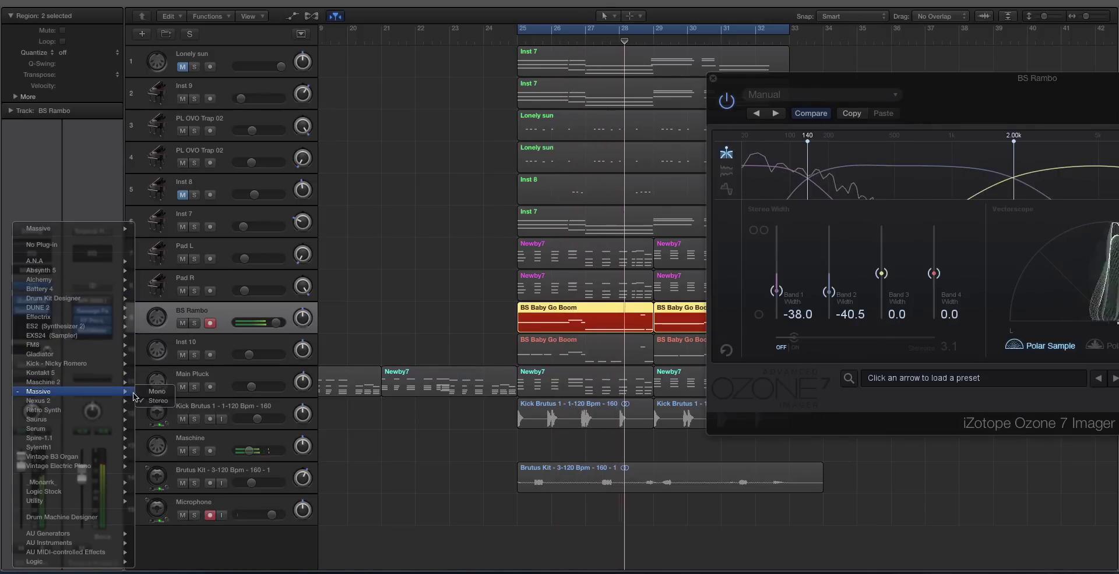
click(410, 254)
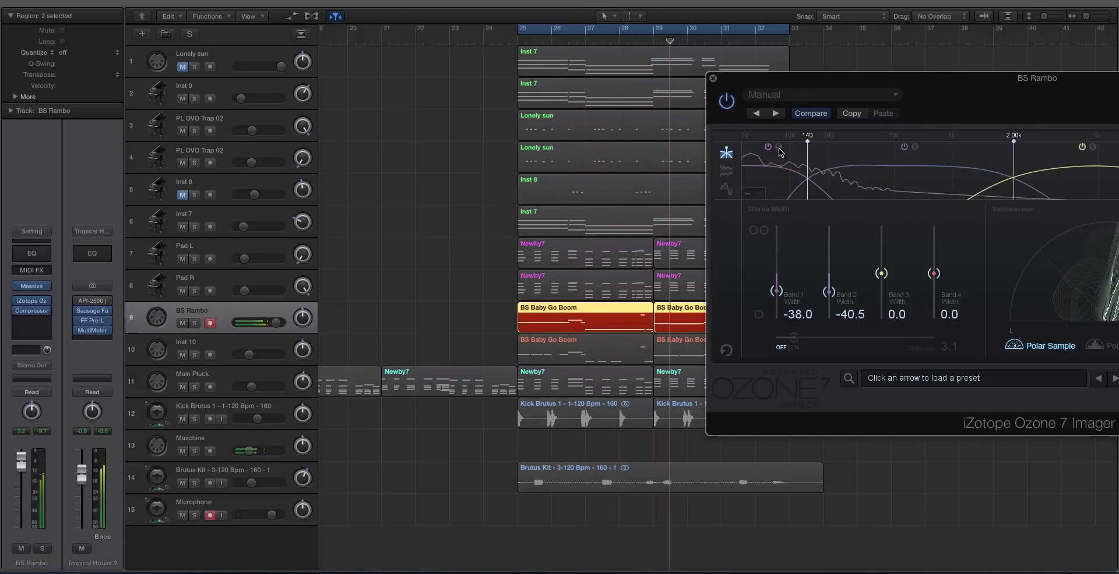
drag(779, 82, 531, 26)
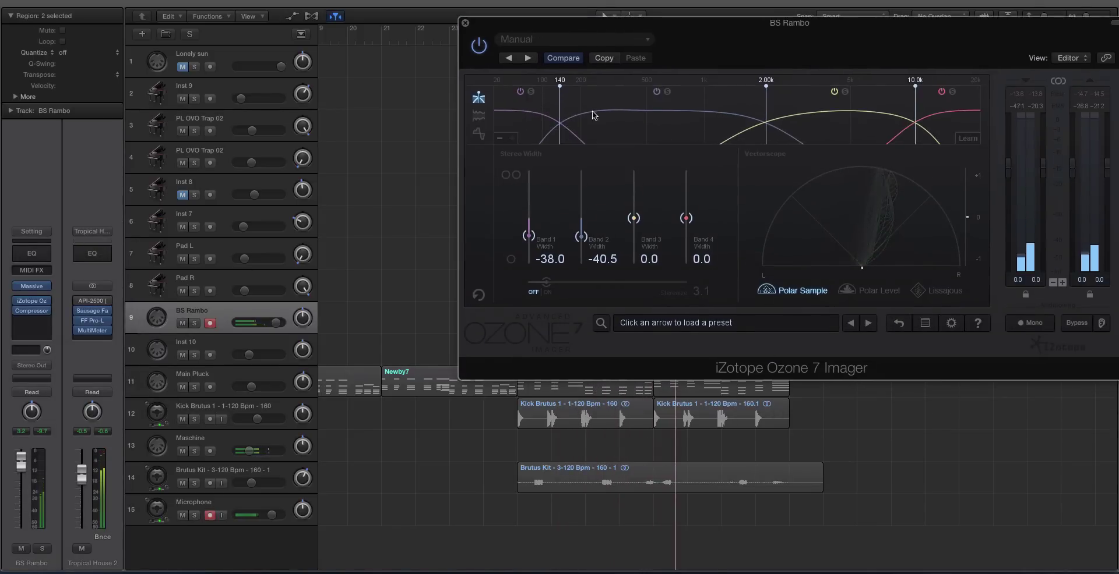
Step: Raise the lowest crossover to about 204 Hz and narrow band 1 width to -78.5
click(668, 92)
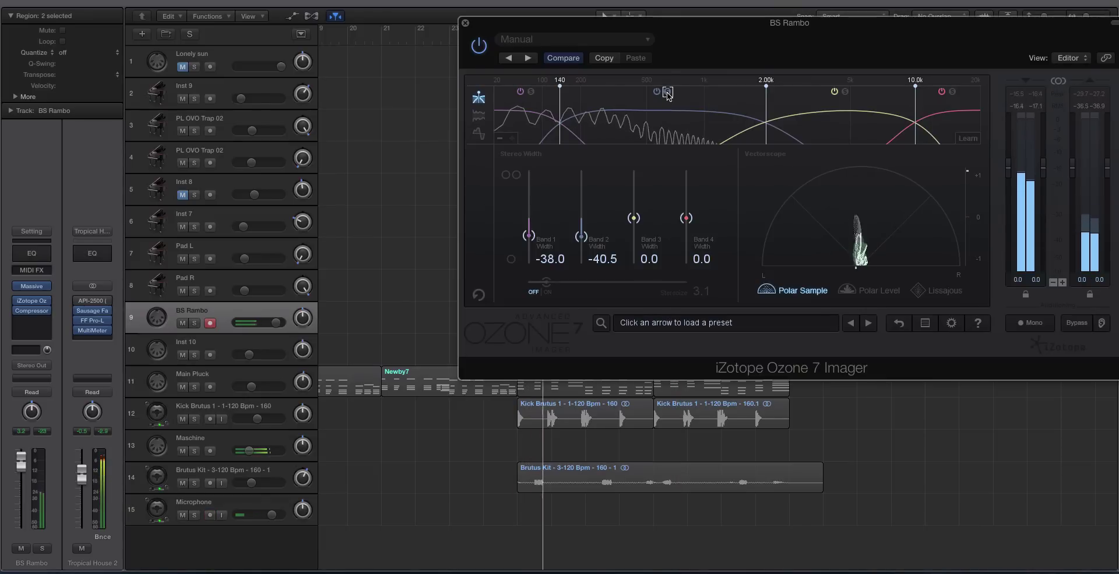
drag(556, 116, 582, 111)
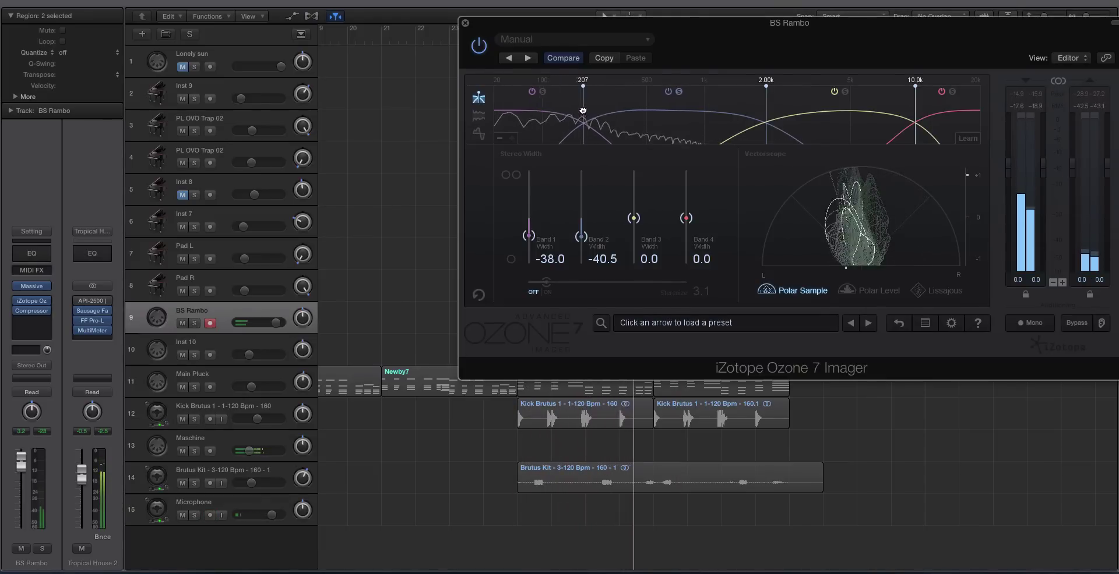
key(space)
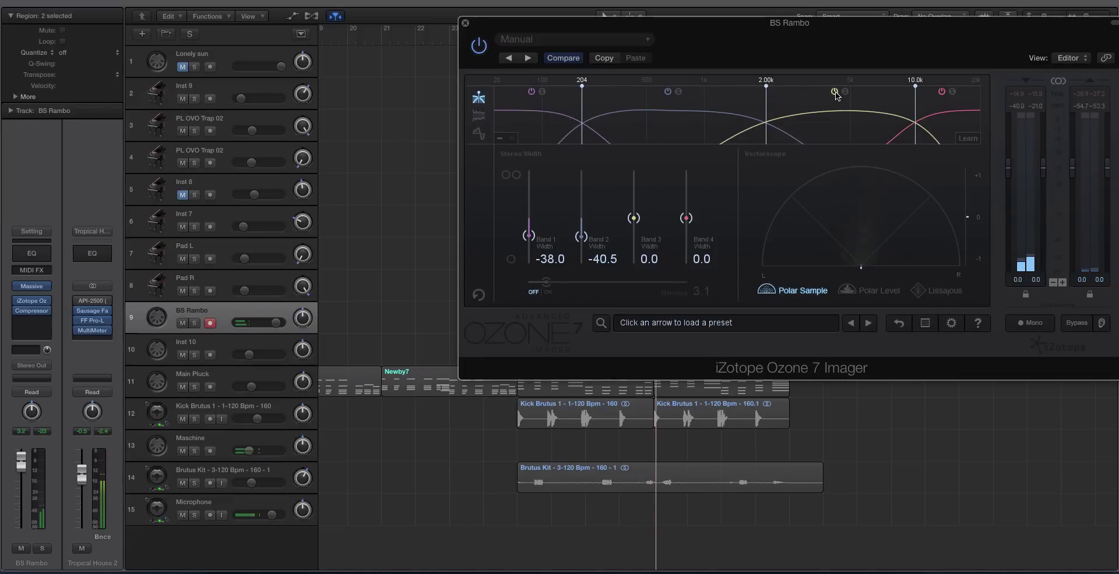
key(space)
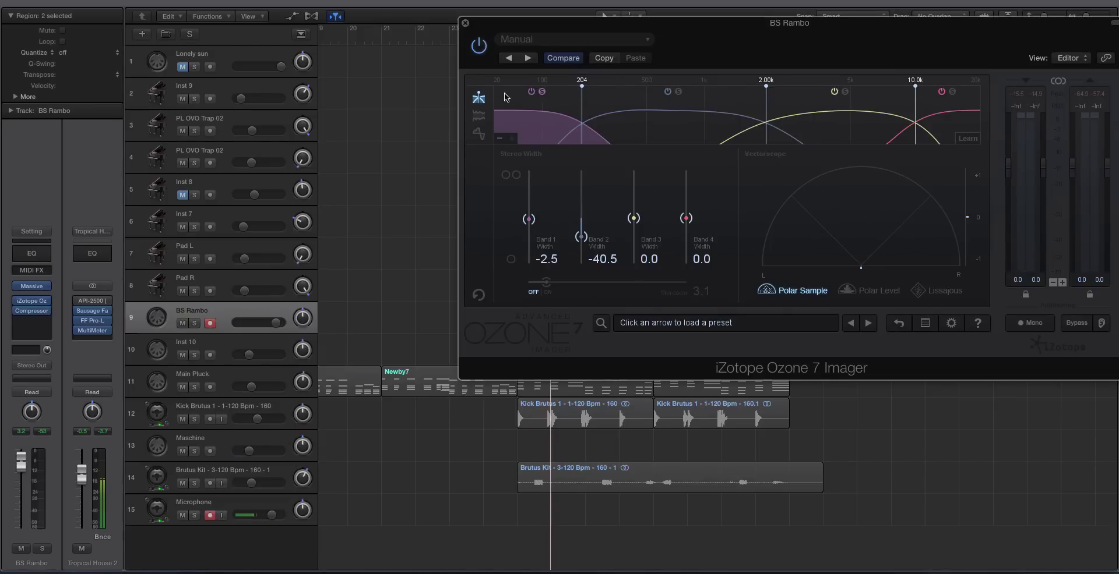
key(space)
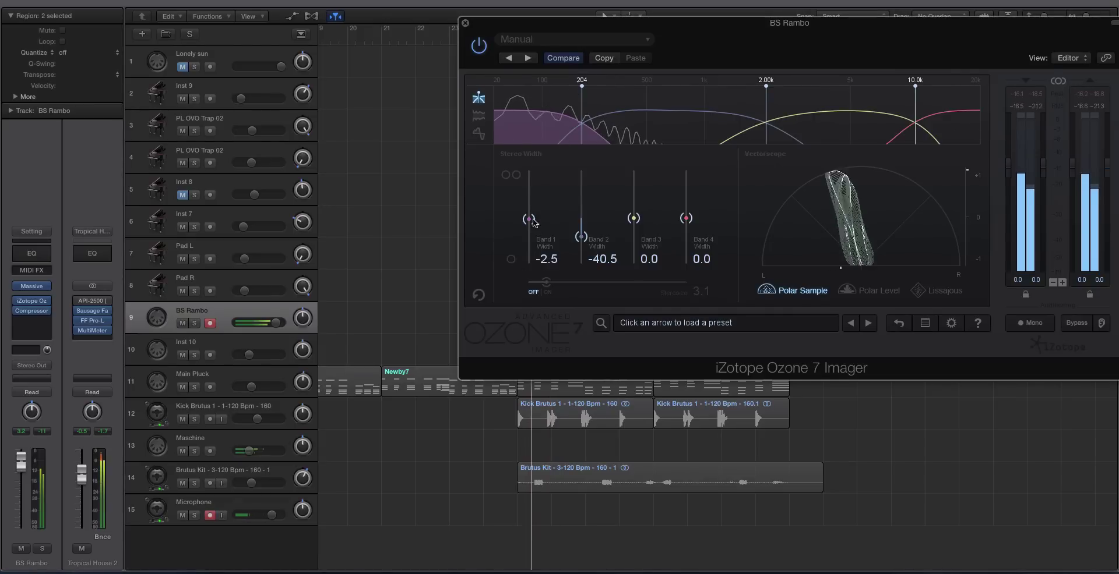
drag(528, 219, 529, 254)
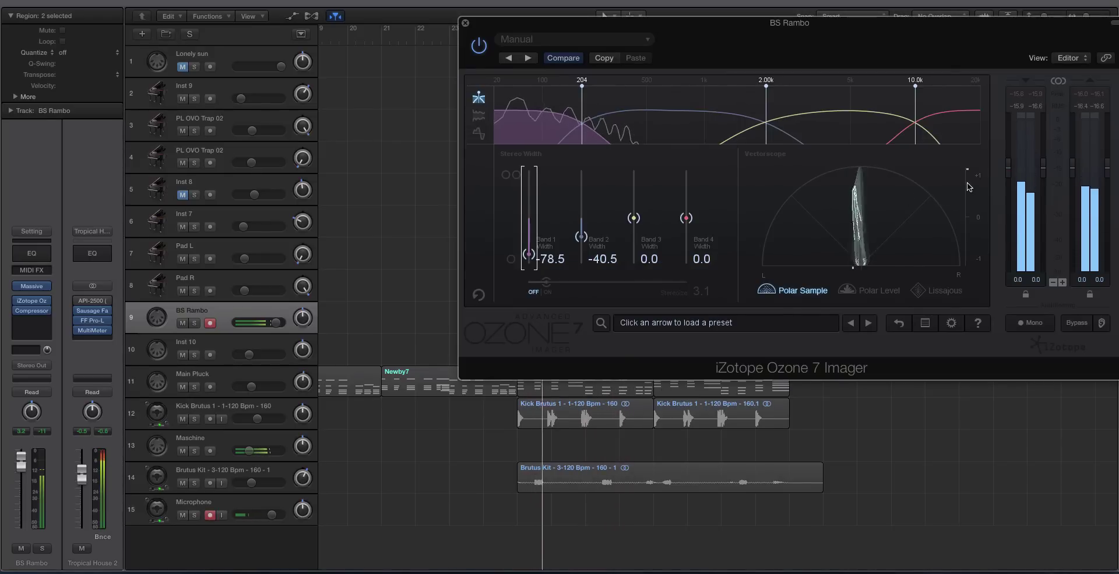
click(92, 331)
Step: Watch the Tropical House 2 MultiMeter goniometer during playback alongside the Imager, then close the meter
drag(727, 33, 592, 88)
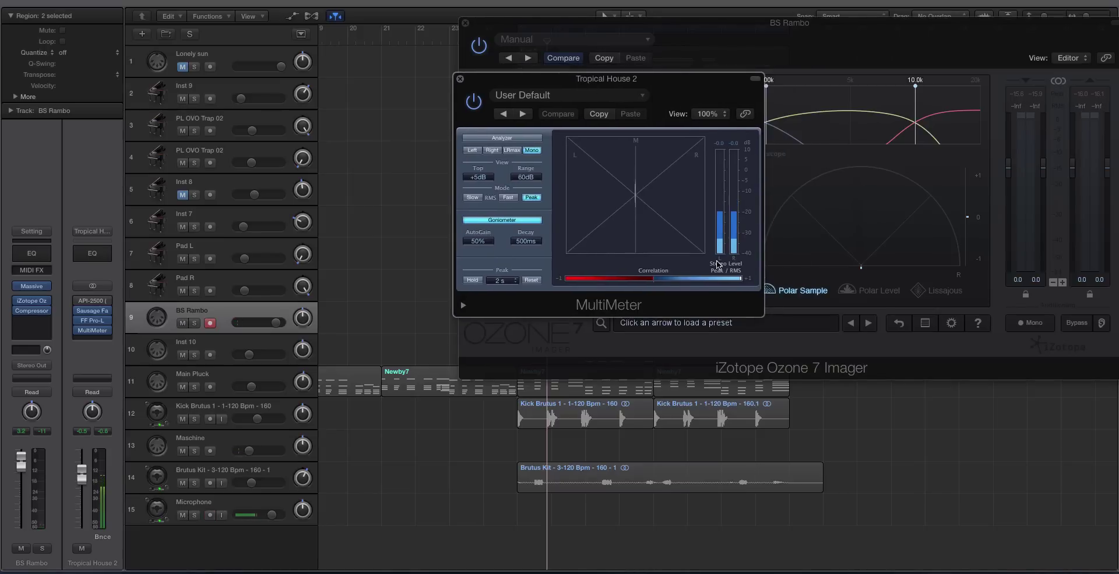
key(space)
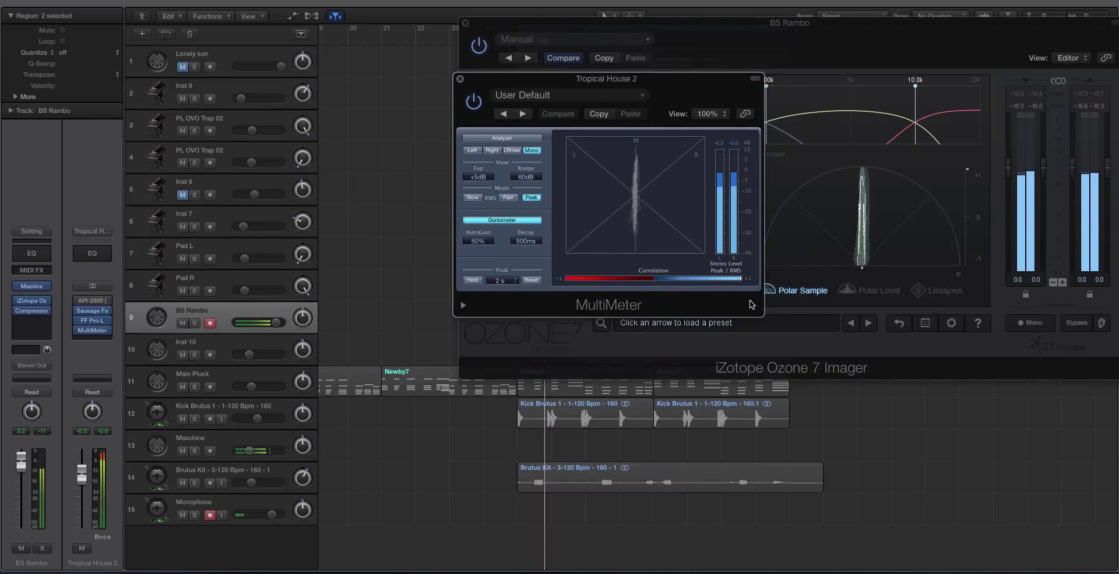
drag(513, 79, 262, 157)
click(478, 52)
click(421, 170)
key(space)
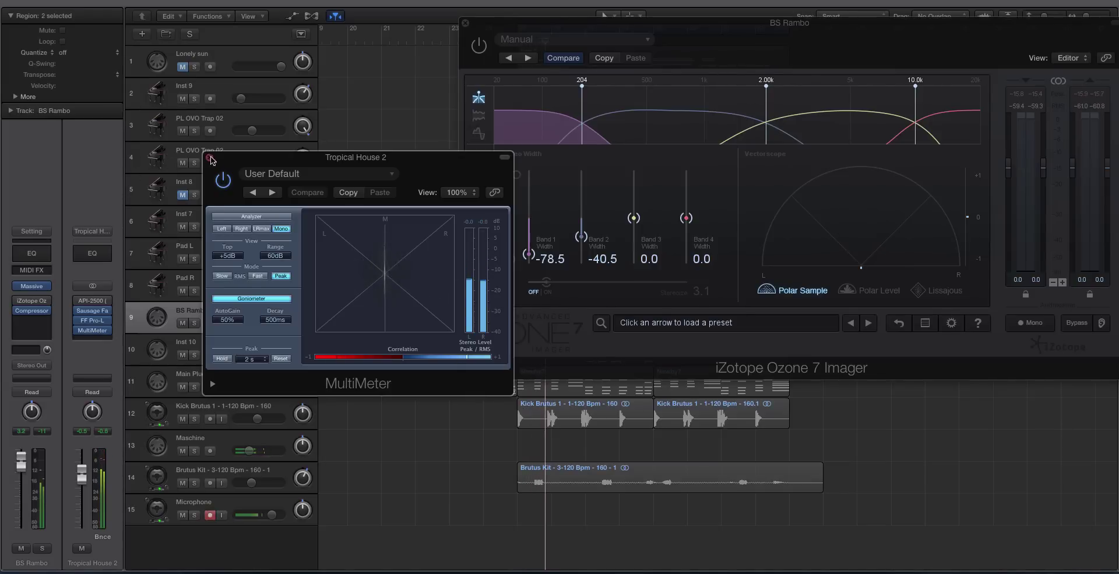
click(210, 157)
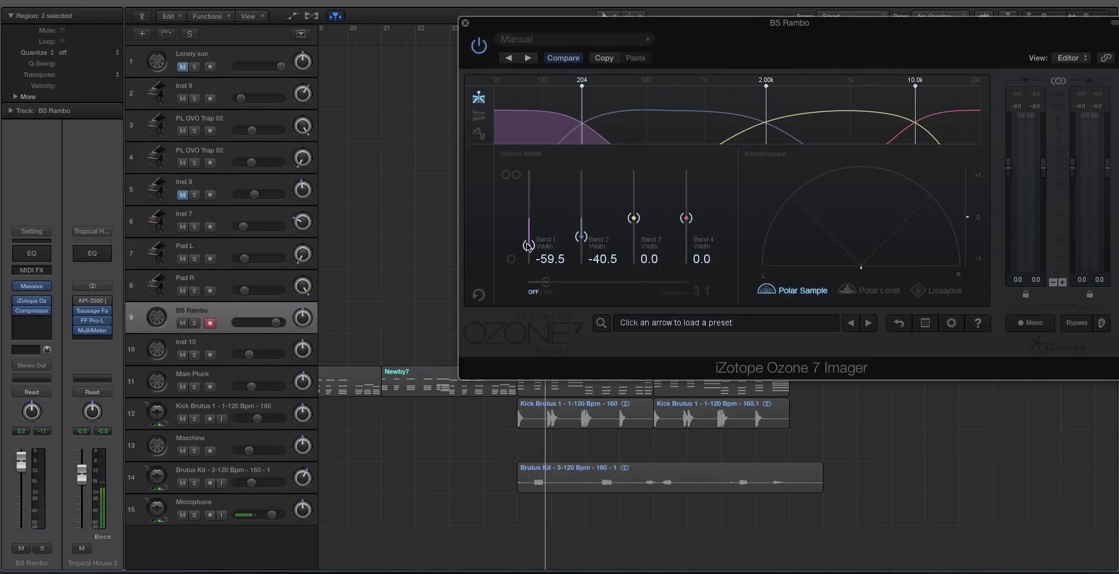
mouse_move(659, 125)
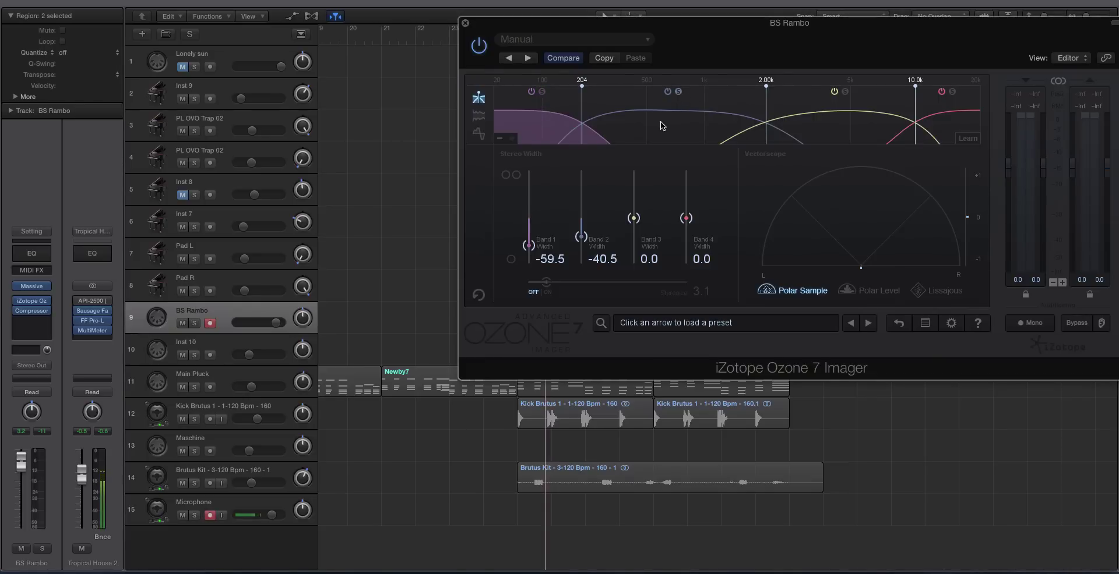
Step: Set Imager band 2 width to -25.3 and band 1 to -53.2, nudging the 2/3 crossover to 2.01k
key(space)
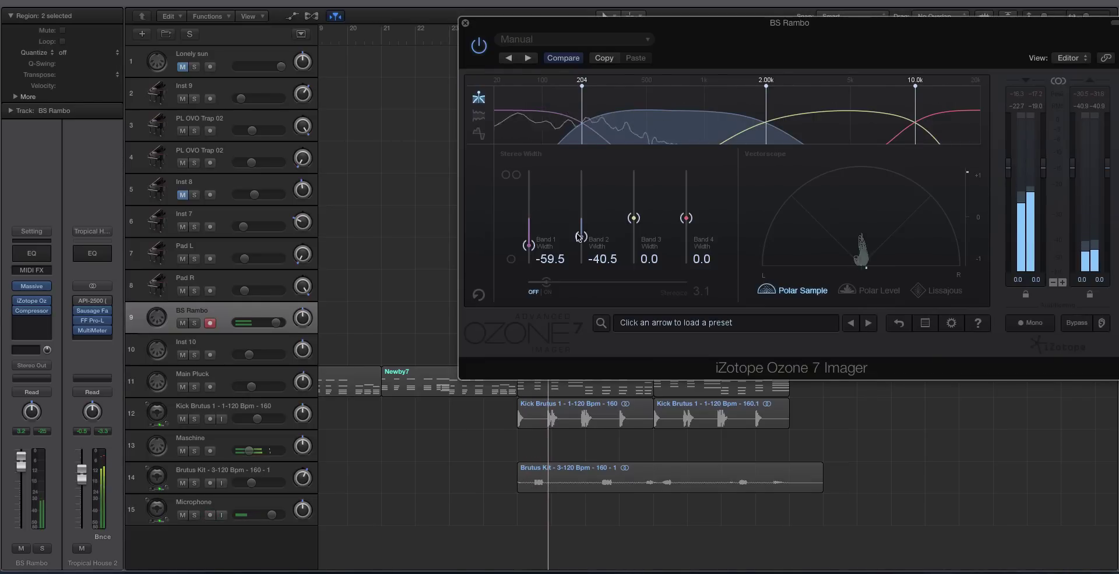
drag(578, 236, 582, 230)
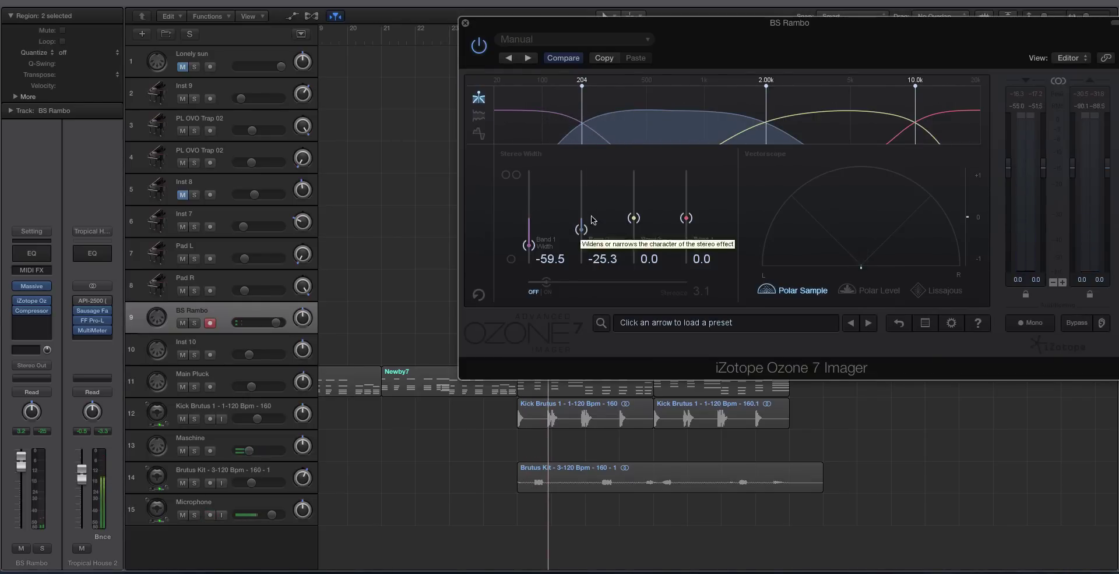
drag(764, 113, 766, 112)
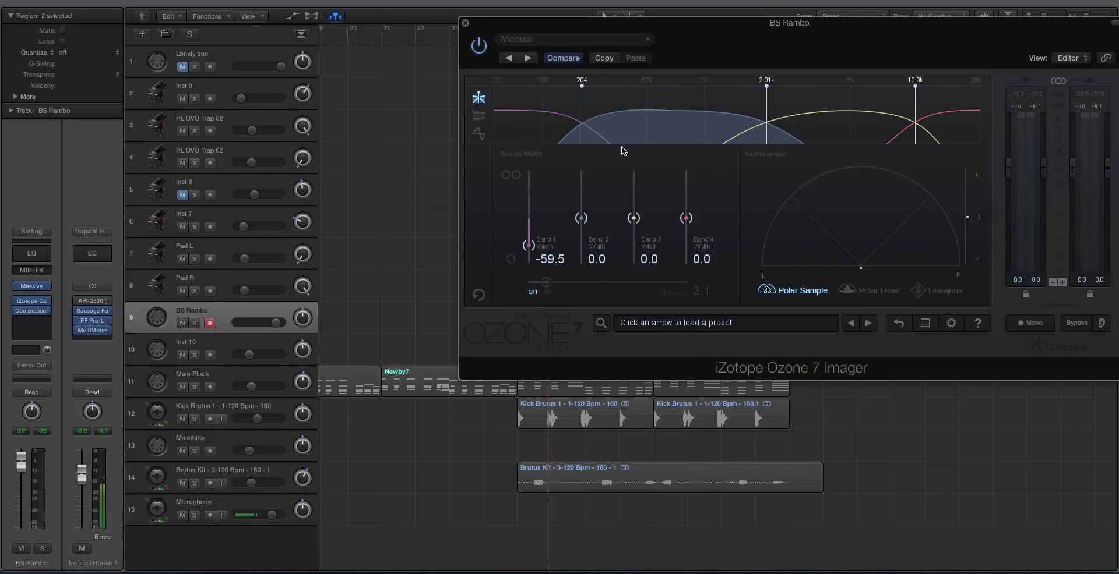
key(space)
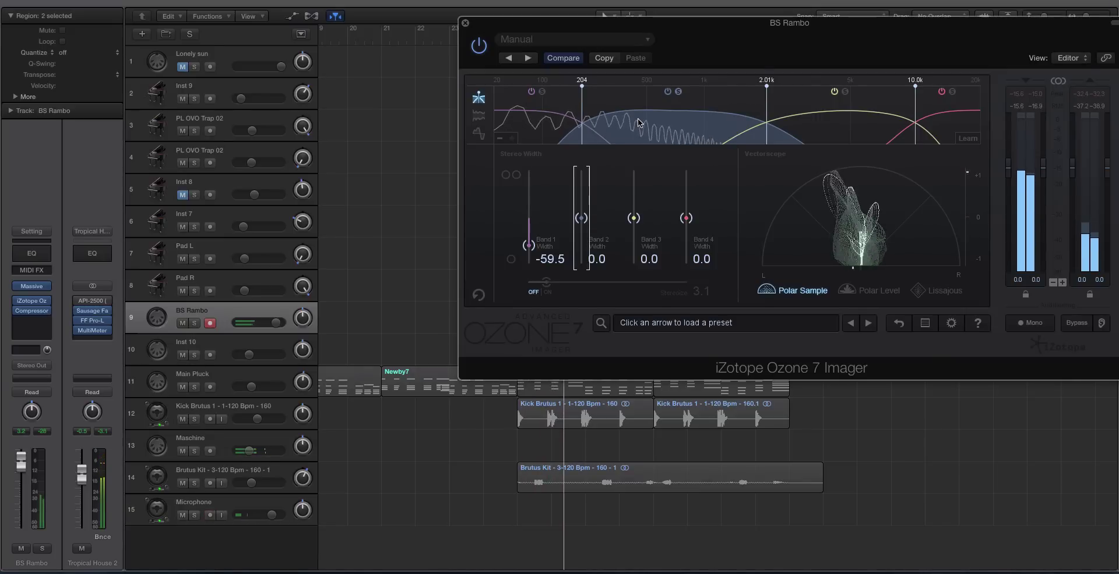
drag(581, 218, 581, 233)
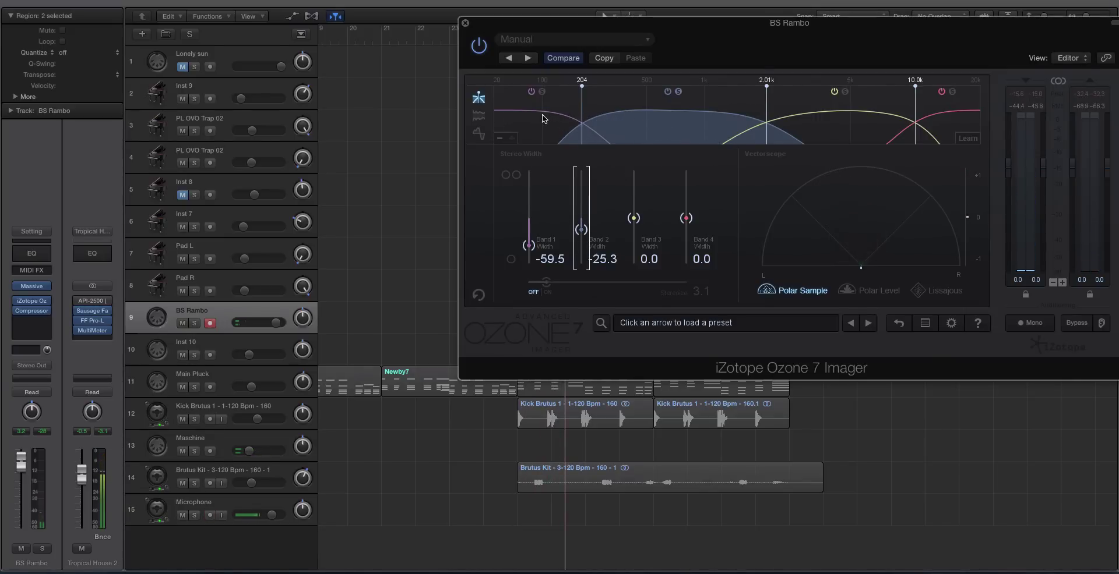
drag(527, 246, 529, 243)
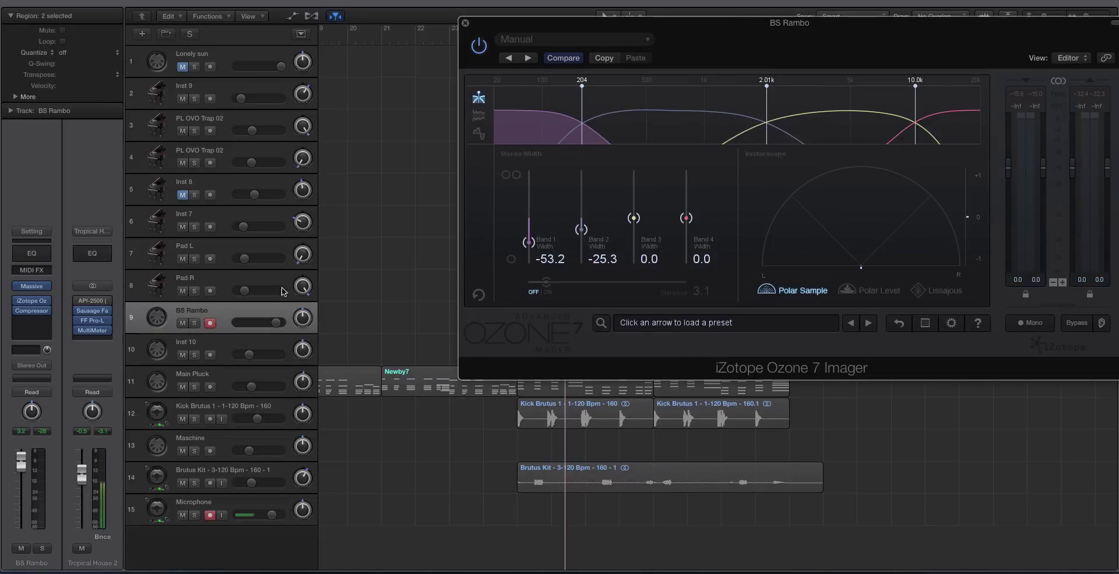
click(584, 227)
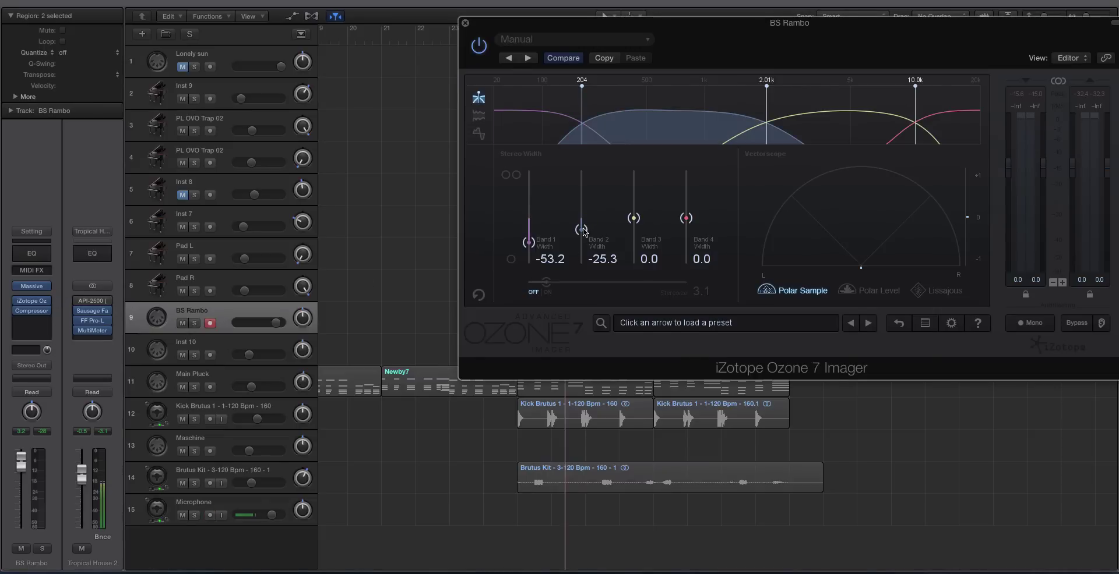
key(space)
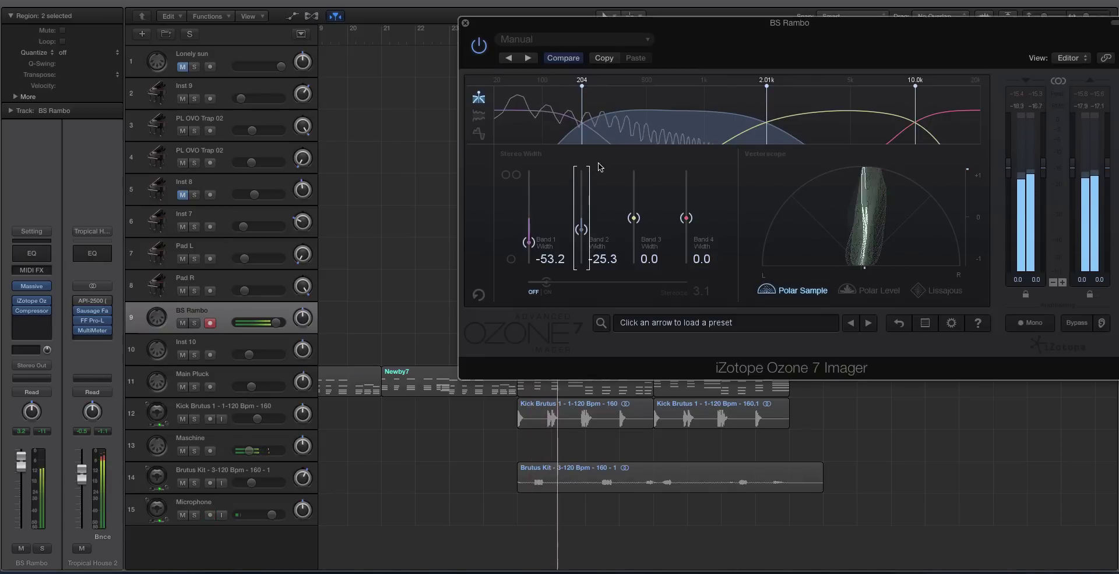
Step: Reopen the Tropical House 2 MultiMeter and compare it against the Imager during playback
click(92, 331)
drag(441, 158, 446, 178)
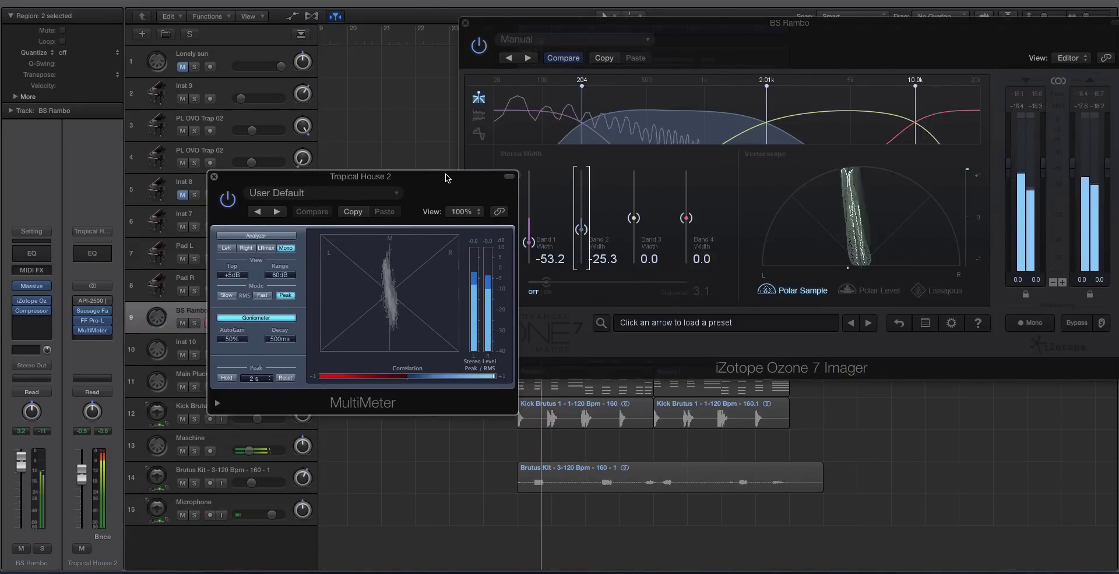
key(space)
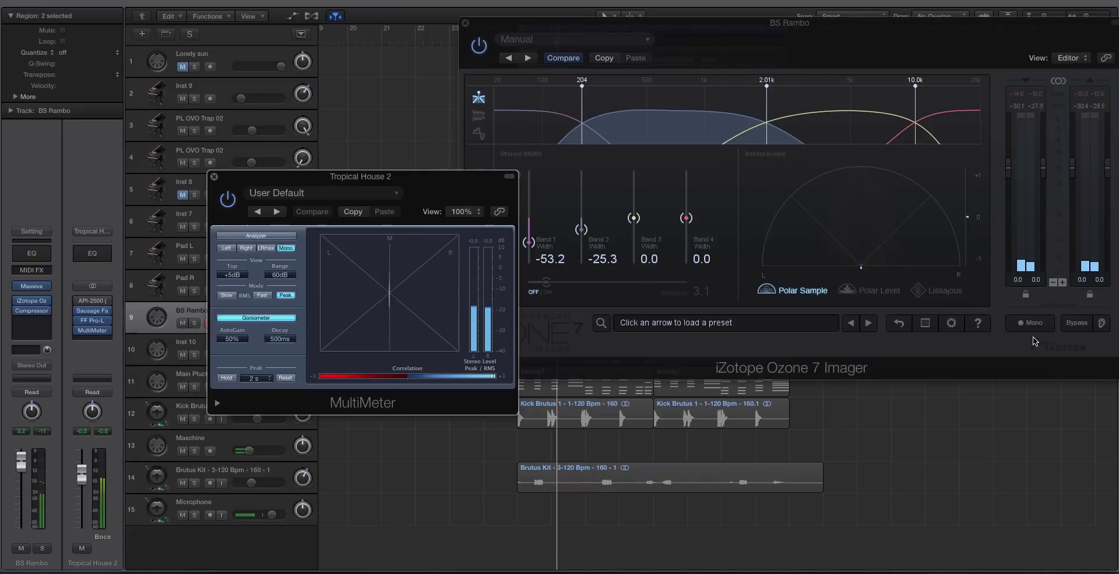
click(483, 56)
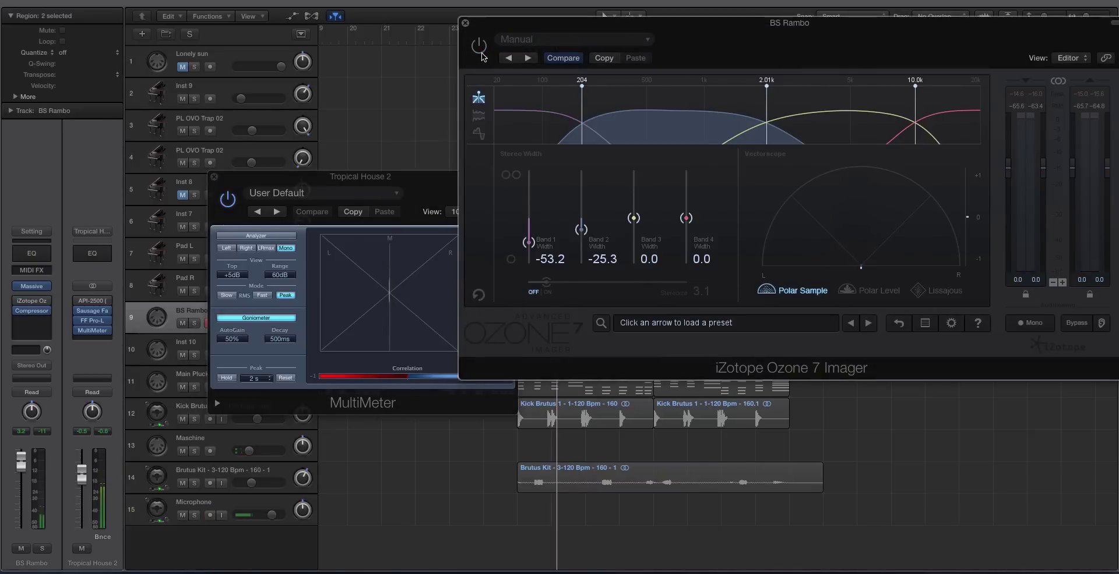
click(442, 170)
key(space)
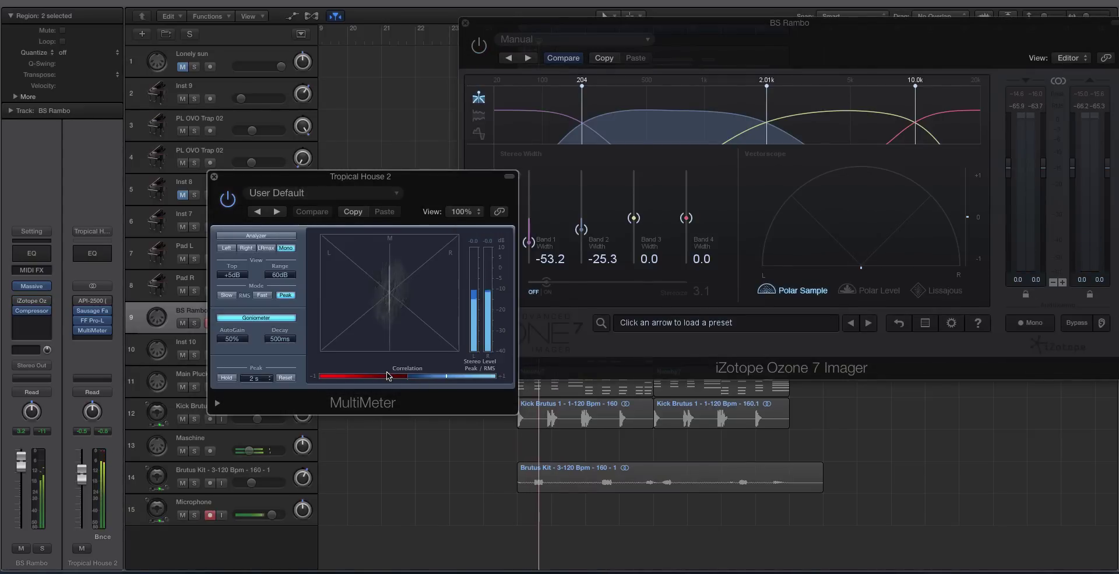
click(475, 53)
click(510, 333)
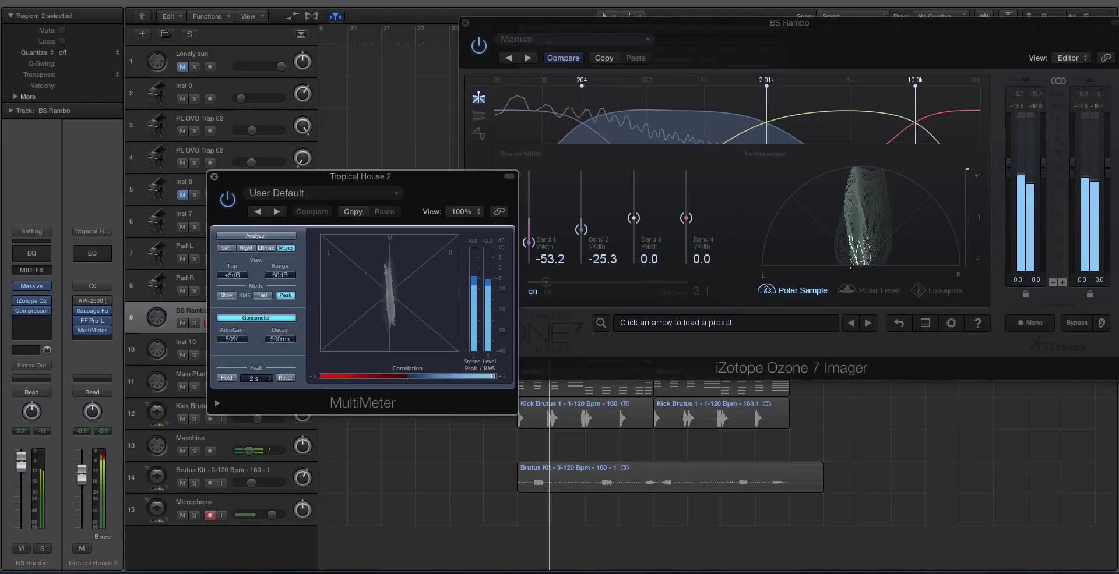
click(474, 49)
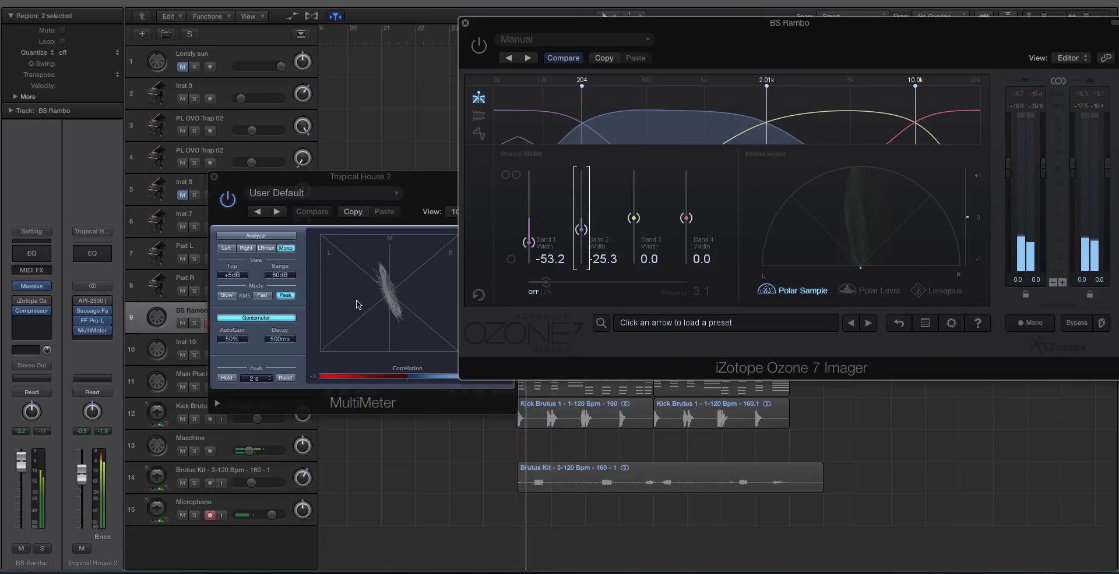
click(431, 171)
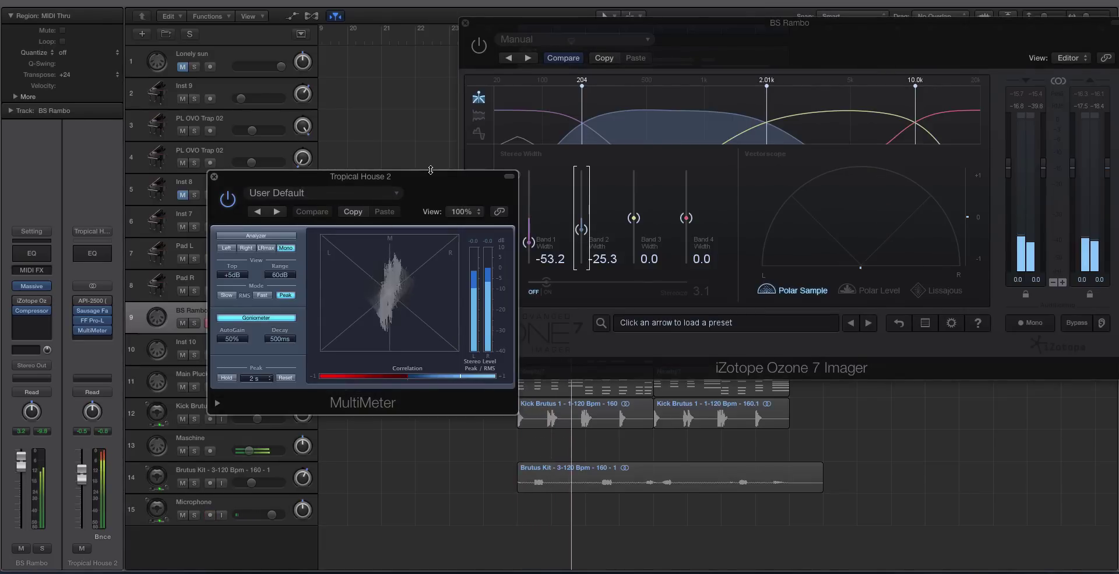
Step: Close both the BS Rambo Imager and the MultiMeter windows to reveal the full arrangement
drag(481, 28, 660, 46)
click(589, 317)
click(643, 39)
click(214, 176)
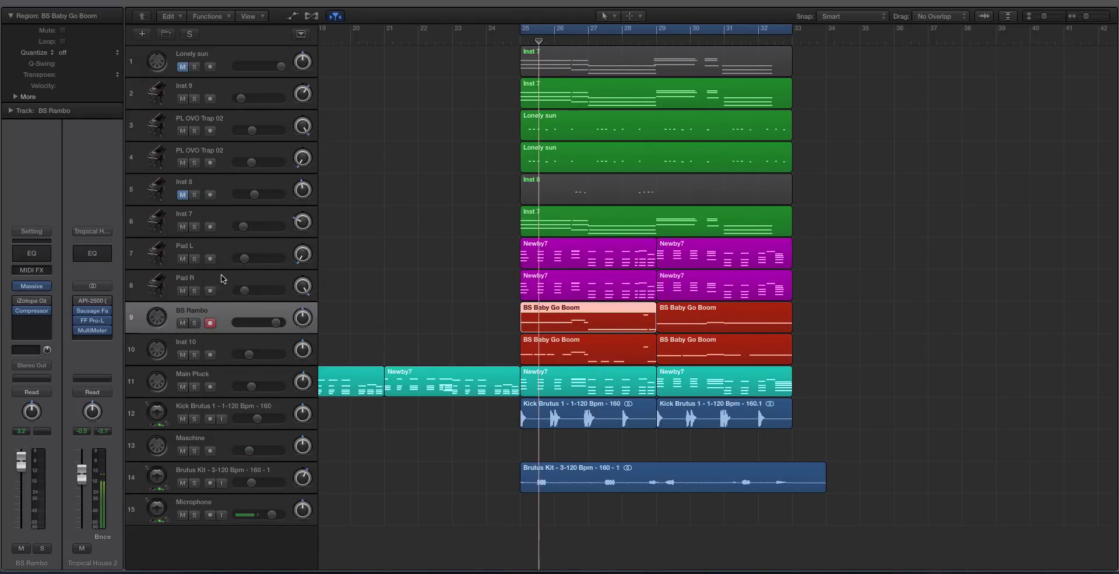
Step: Select the Main Pluck track with its Newby7 regions, then mute the Maschine track
click(234, 306)
key(super+Up)
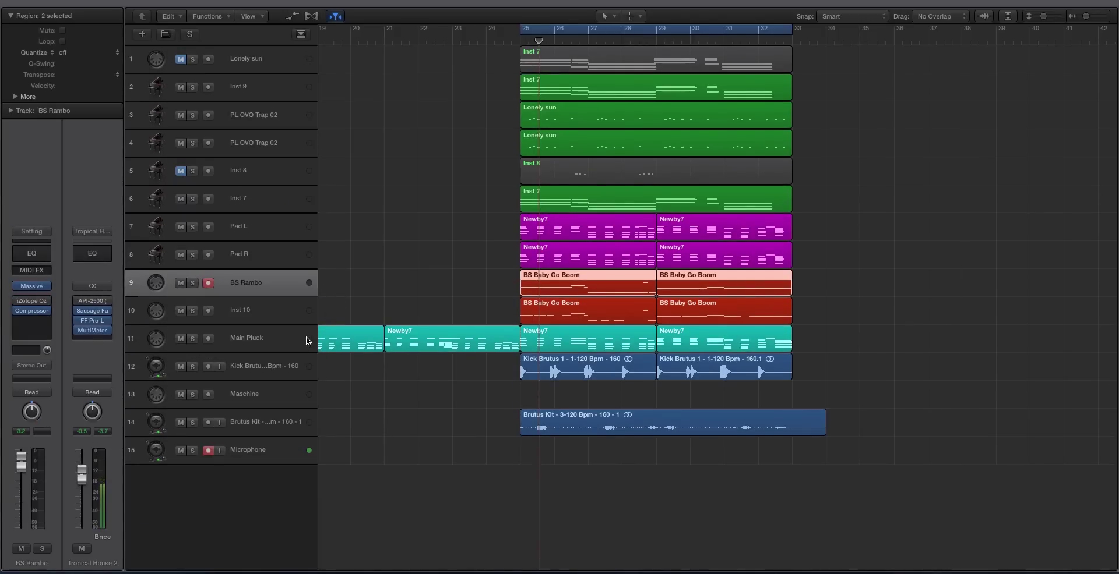
click(585, 190)
key(z)
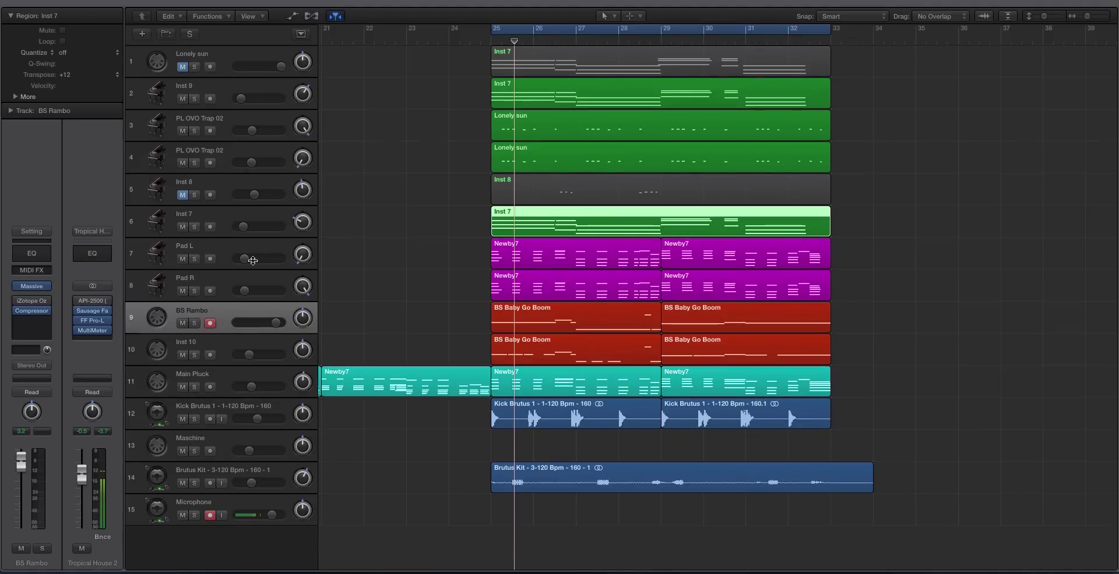
click(239, 372)
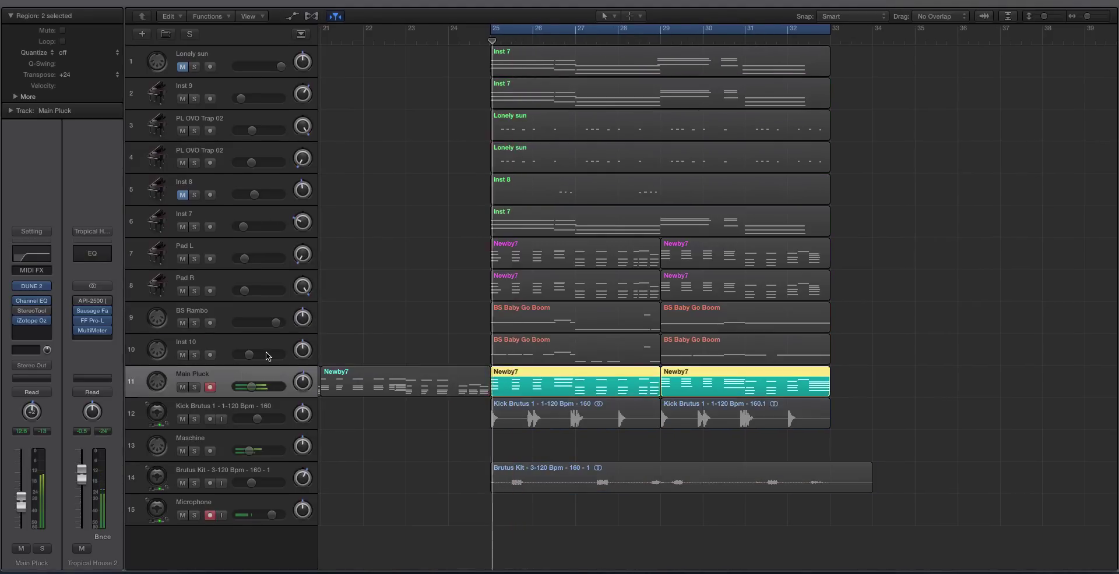
click(183, 451)
scroll(186, 449, left, 1)
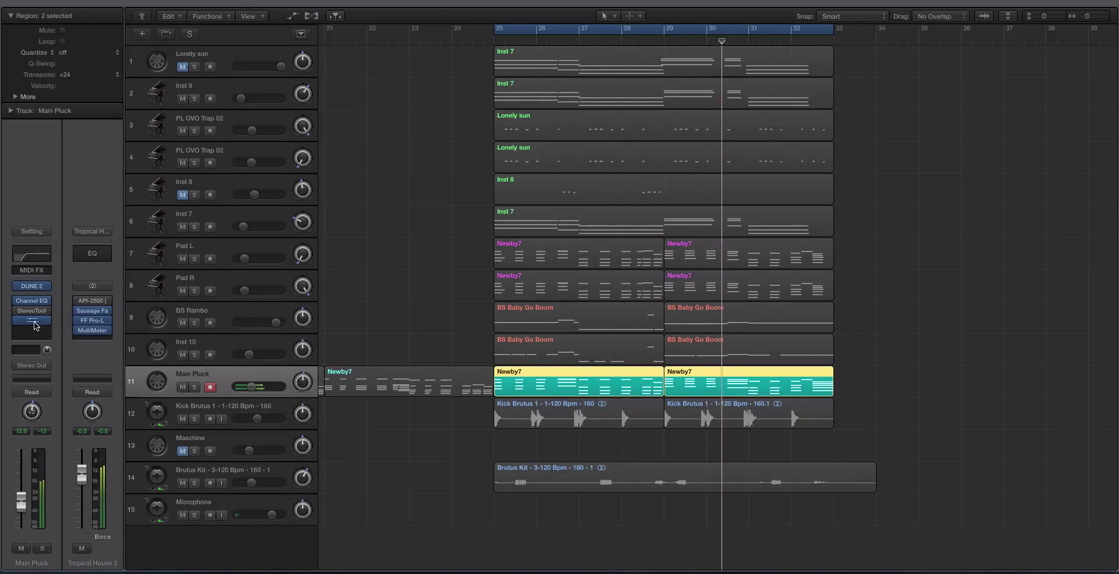
Step: Open Ozone 7 Imager on Main Pluck and the bus MultiMeter, arranging both windows
click(35, 322)
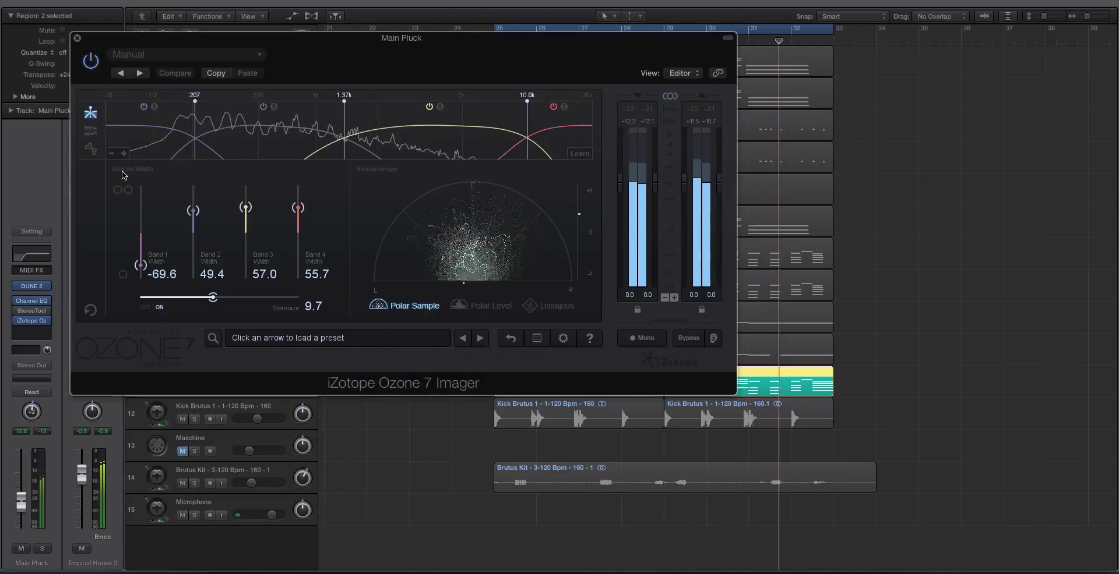
drag(350, 38, 527, 64)
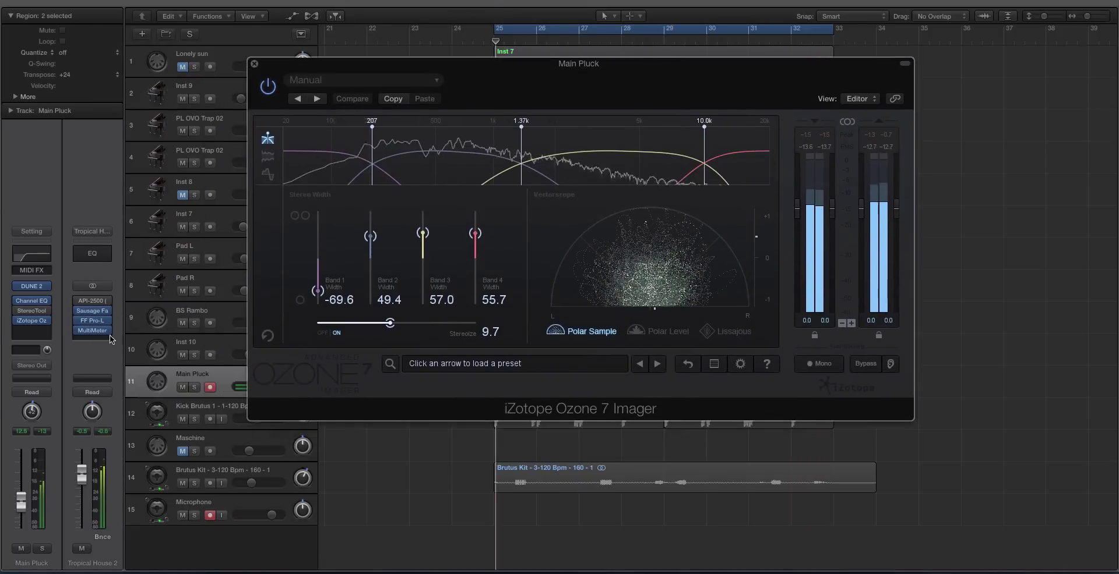
click(92, 330)
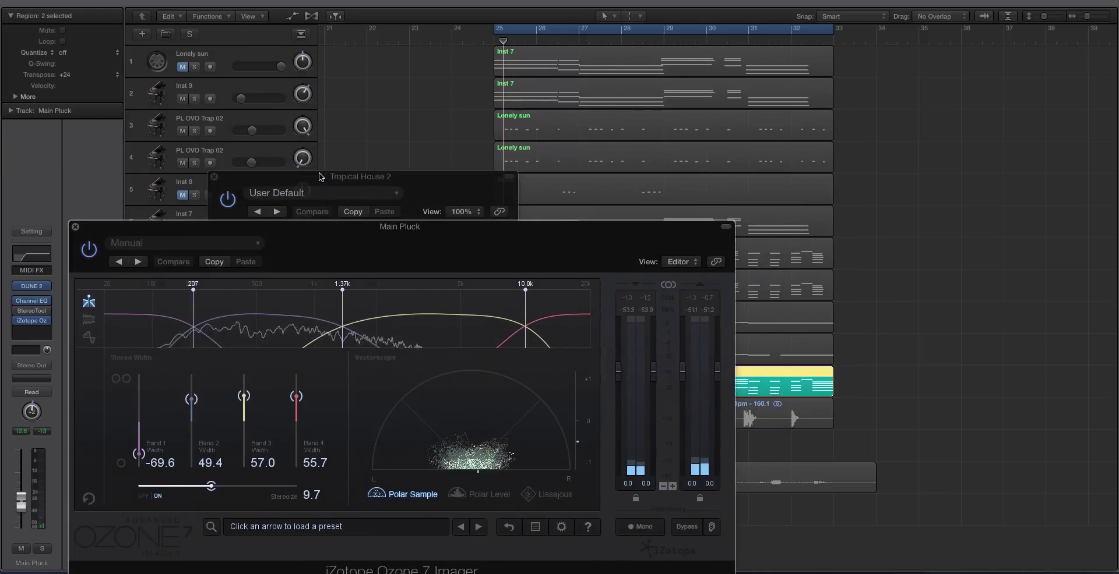
drag(309, 172, 828, 129)
drag(400, 227, 381, 114)
drag(765, 130, 765, 116)
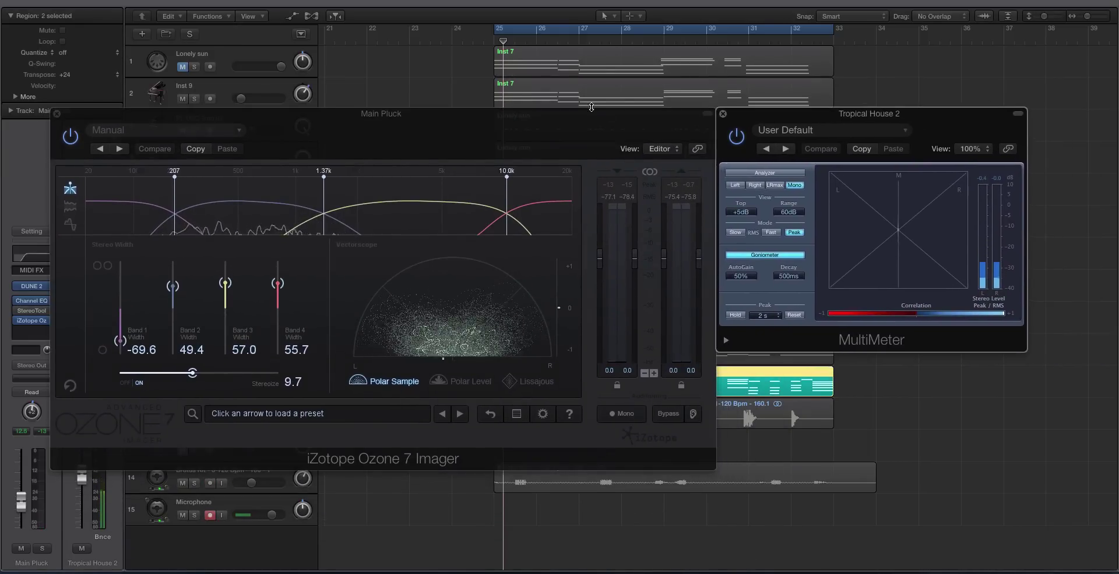
drag(590, 111, 592, 109)
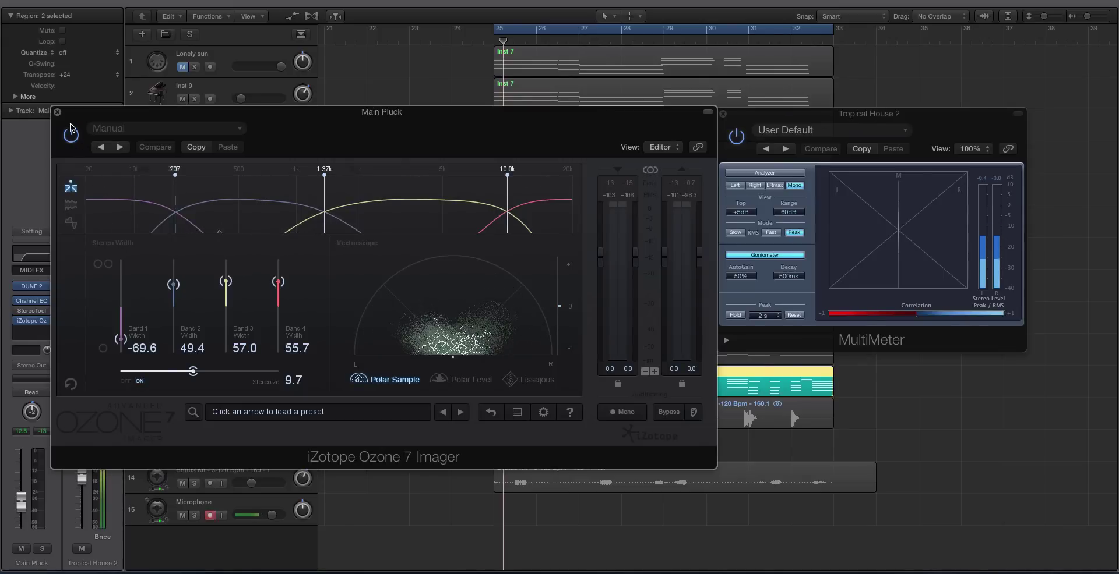
drag(71, 124, 205, 95)
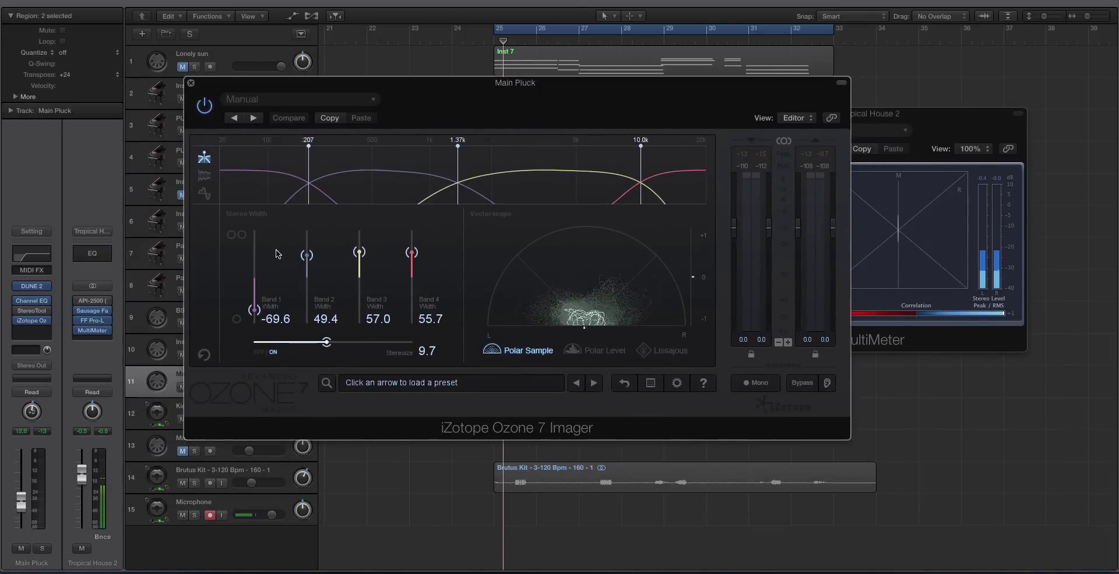
Step: Copy the Imager's current band settings and reset all four band widths to 0.0
click(329, 119)
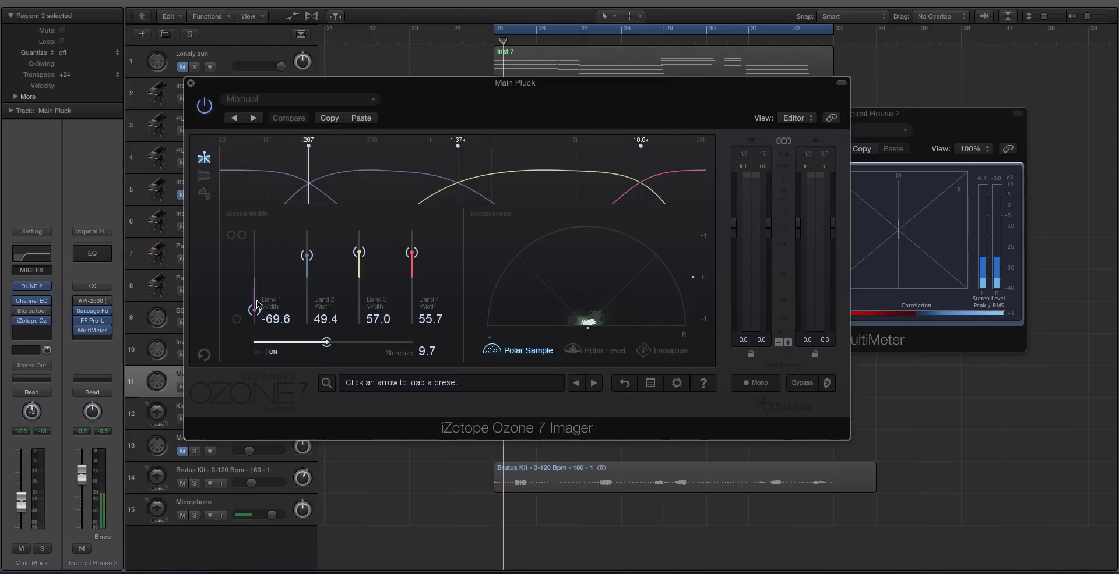
alt+click(306, 256)
alt+click(359, 253)
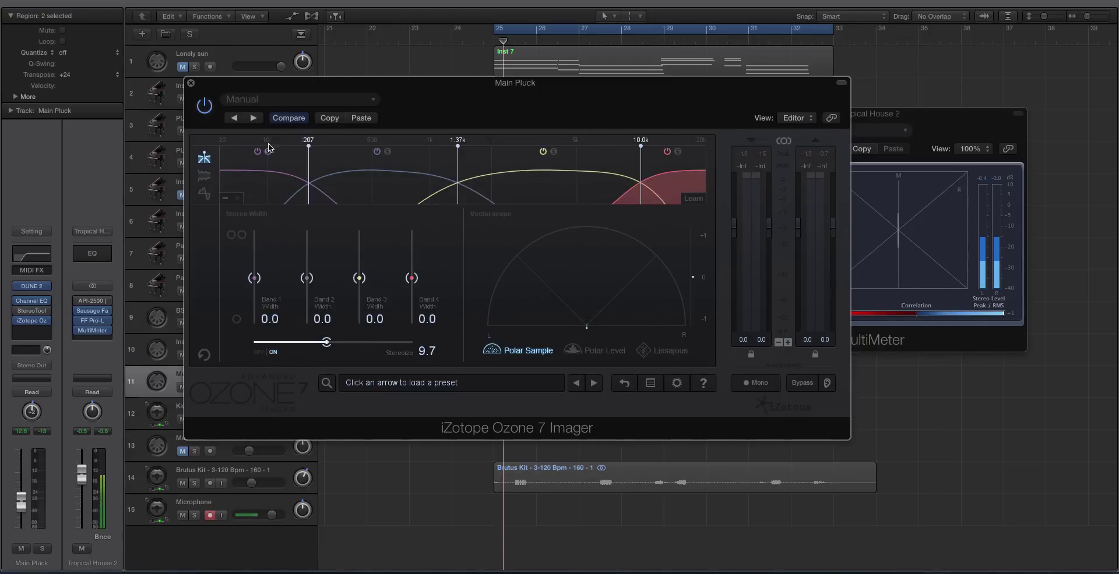
click(269, 98)
click(313, 96)
mouse_move(300, 86)
mouse_down()
mouse_move(623, 83)
mouse_move(564, 45)
mouse_up()
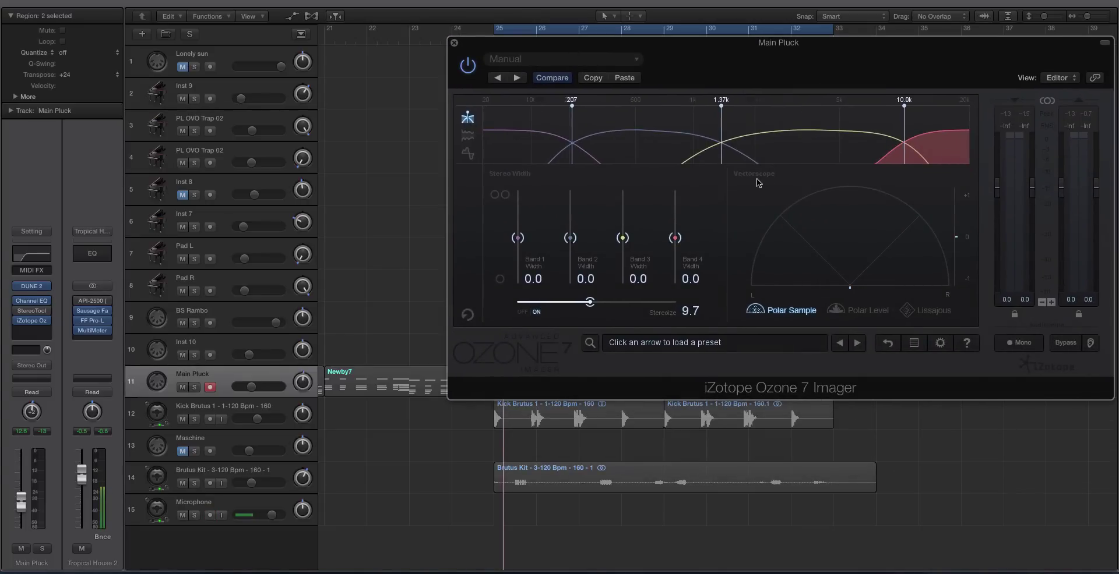
Step: Play back the flat widths and briefly check Main Pluck's Channel EQ
key(space)
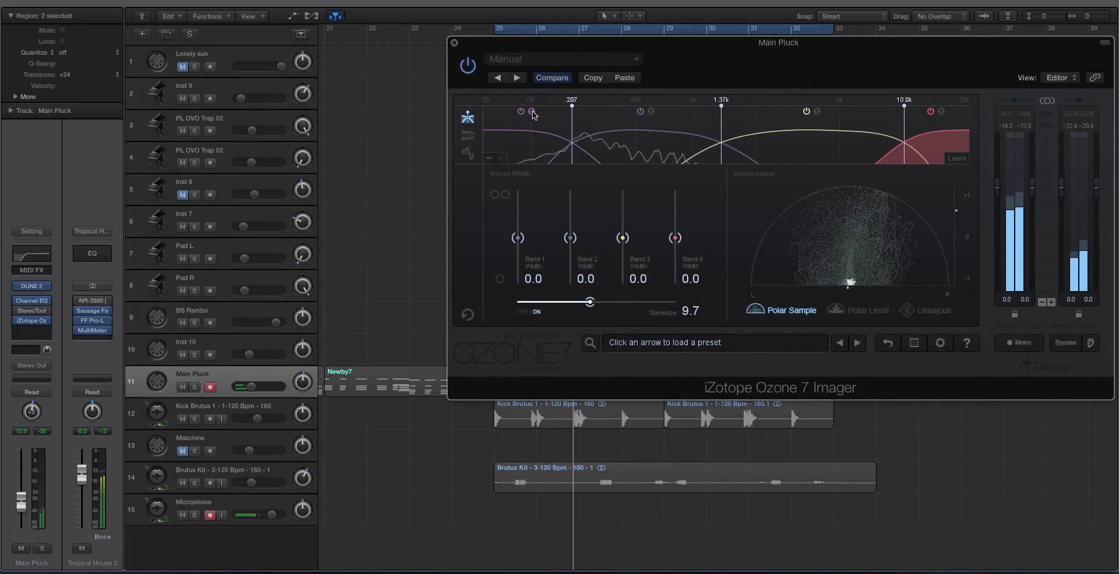
click(31, 301)
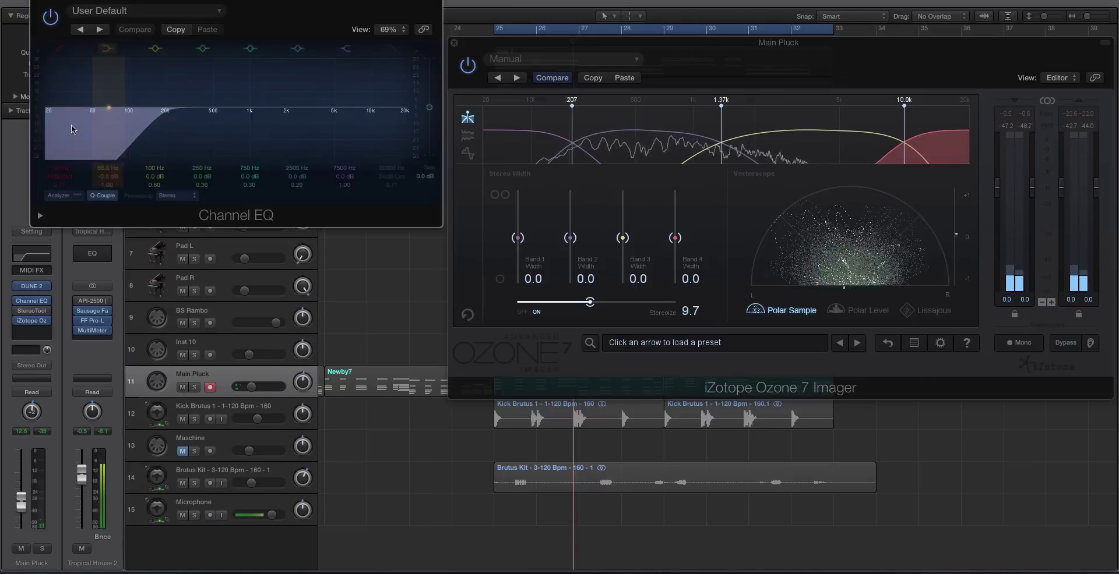
key(super+w)
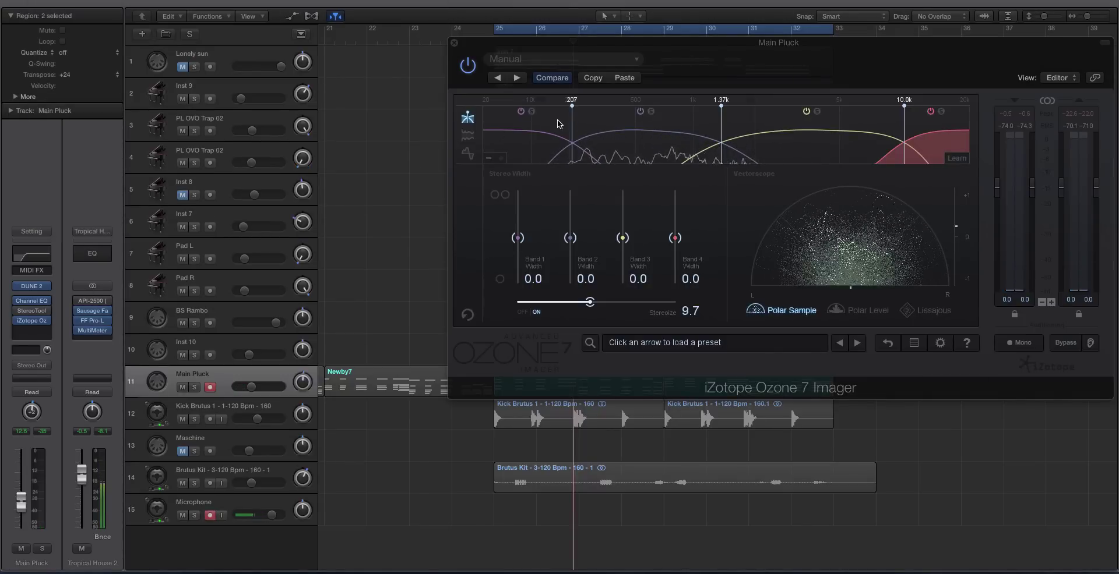
Step: Restore the copied band widths and make Band 1 slightly less narrow, then play
click(621, 84)
drag(517, 238, 515, 269)
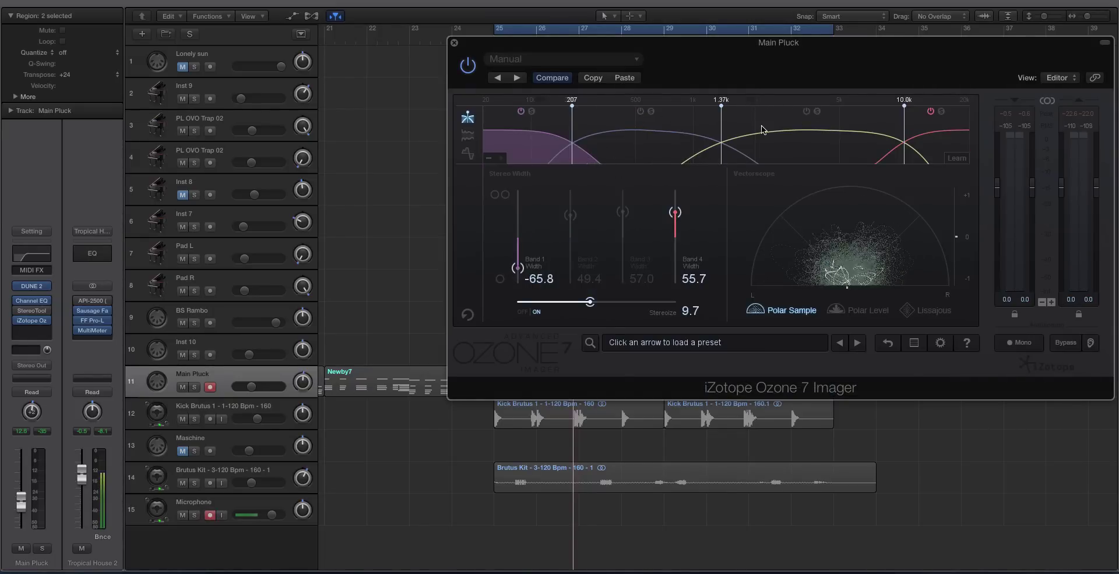
drag(517, 272, 517, 269)
key(space)
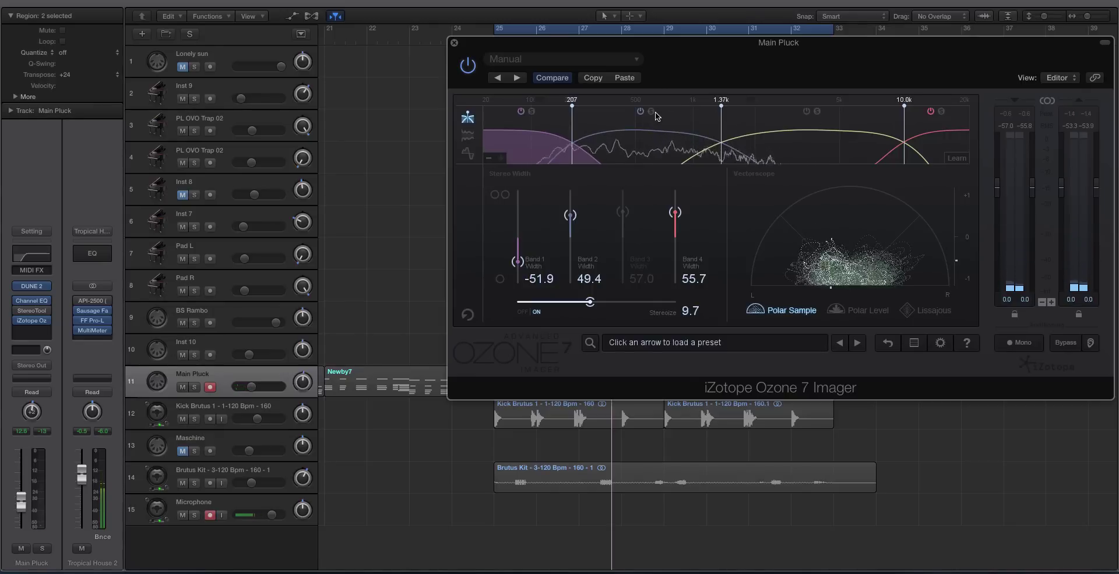
Step: Solo Bands 2 and 3 to audition them, then widen Band 3 to 68.4
click(651, 111)
click(652, 111)
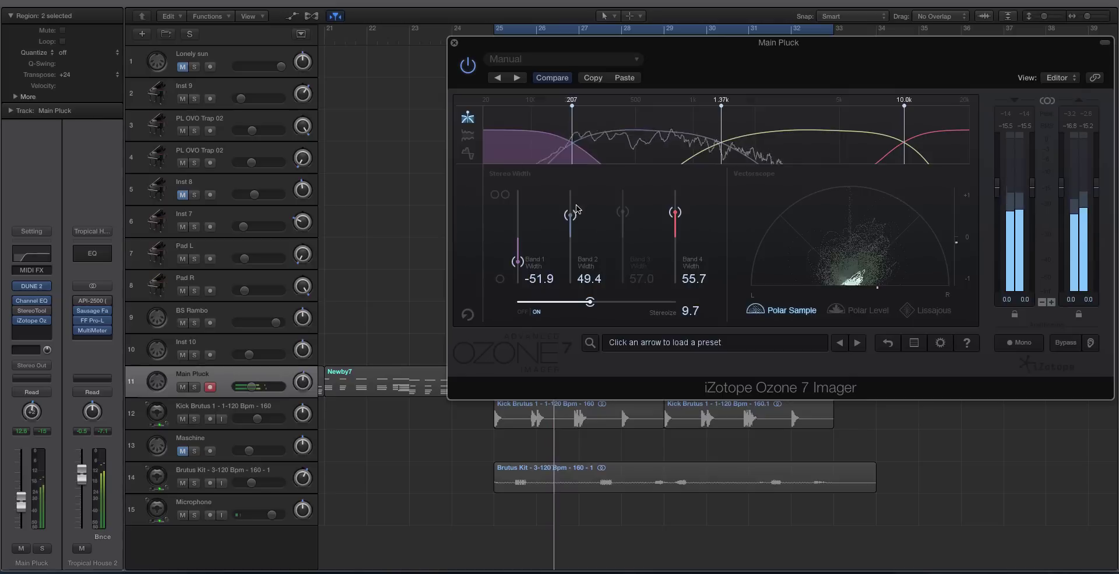
scroll(589, 191, down, 4)
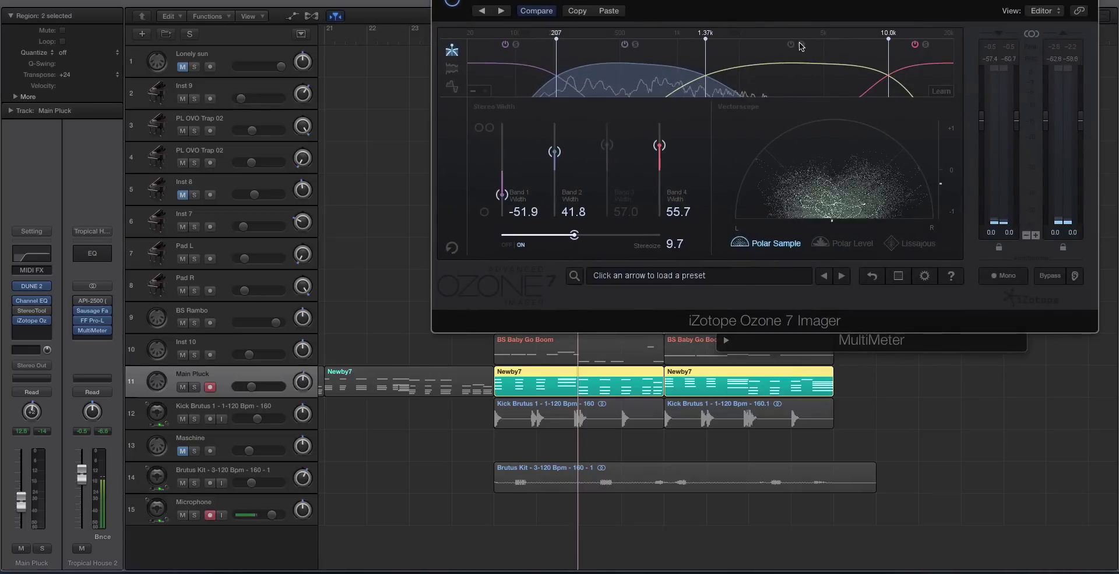
click(801, 44)
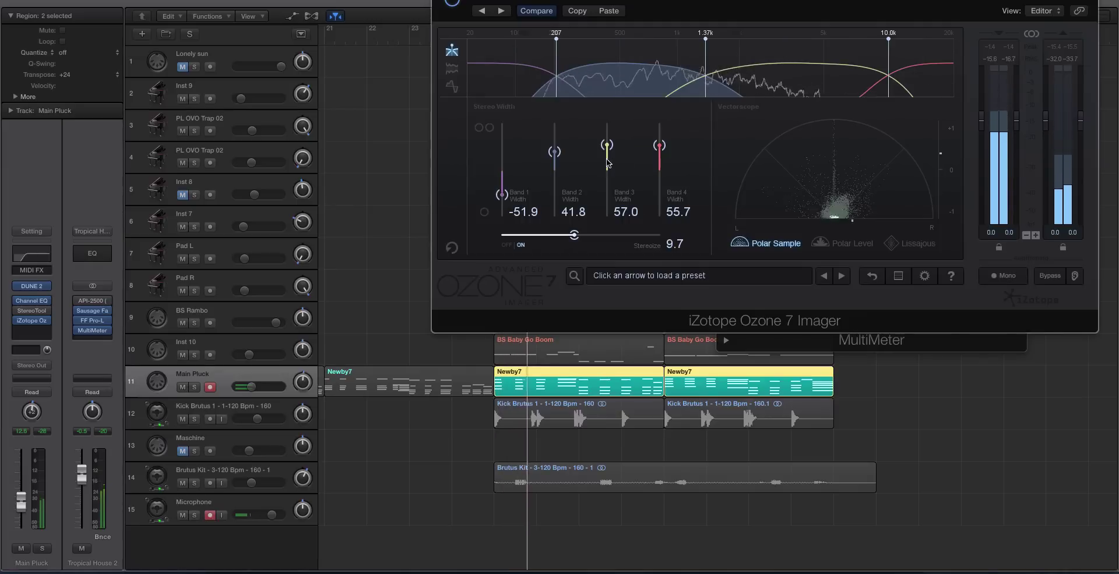
drag(606, 147, 606, 148)
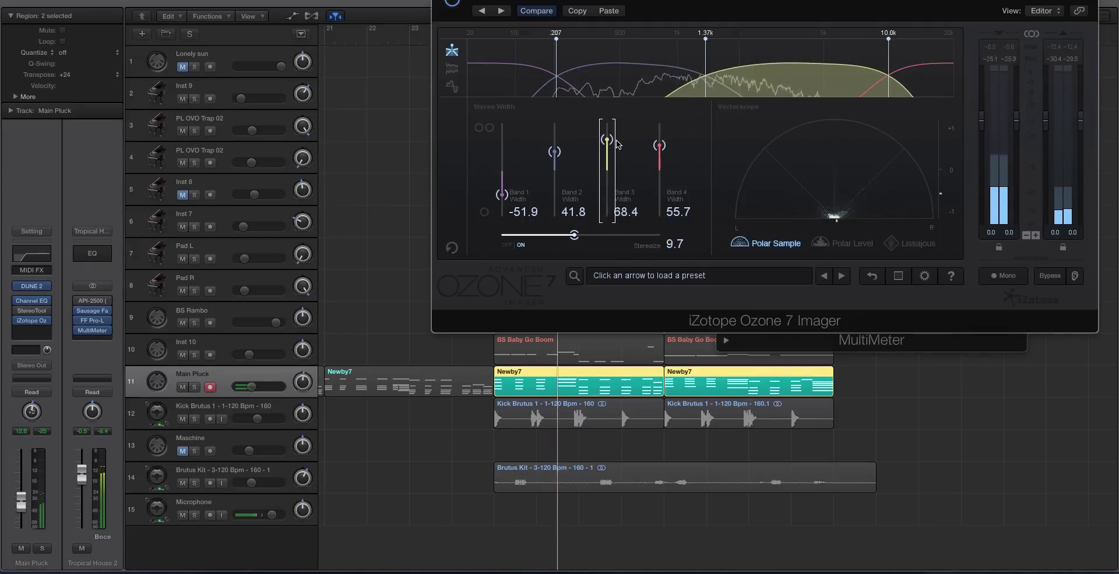
Step: Turn Stereoize off in the Imager, compare it during playback, and reposition the Imager window
click(506, 245)
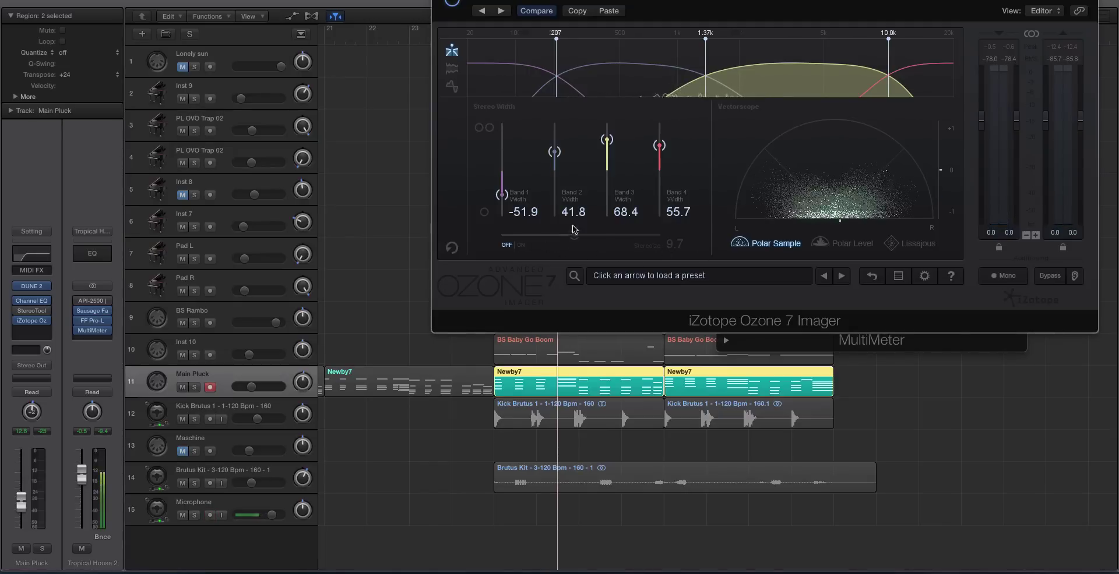
drag(672, 251, 674, 339)
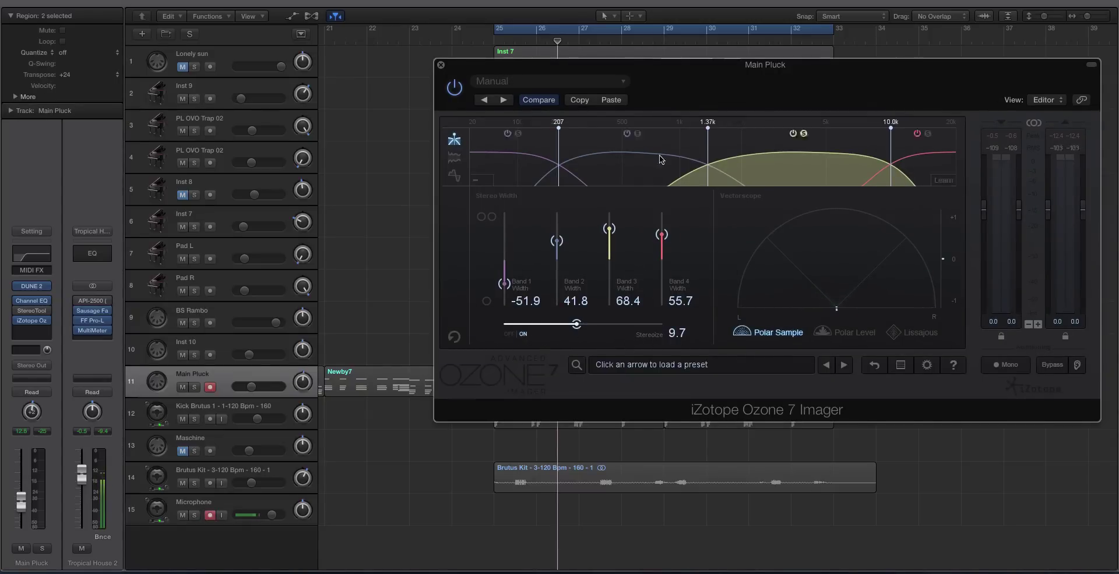
key(space)
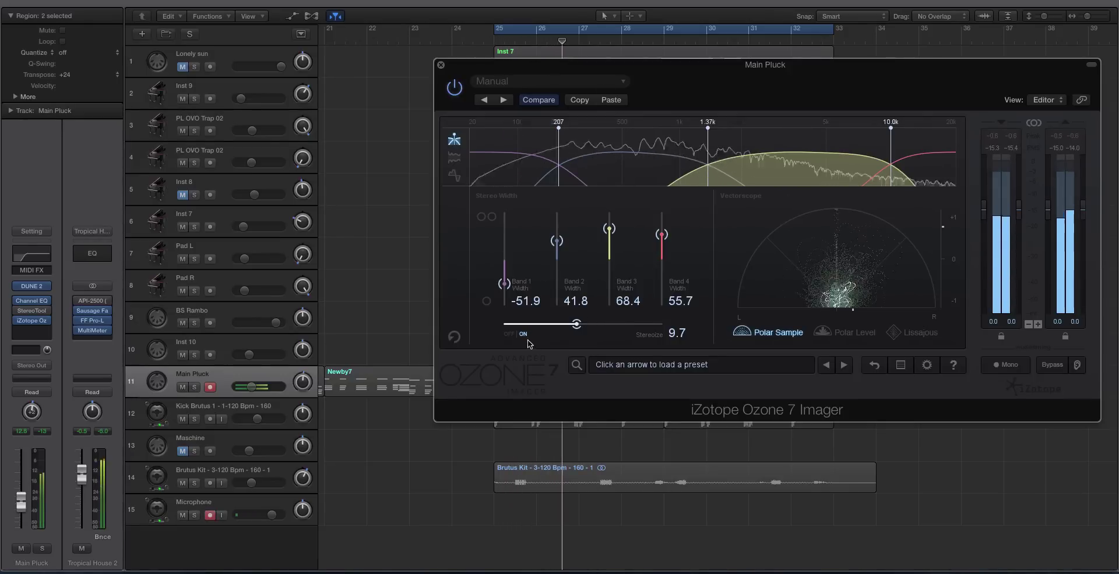
click(508, 335)
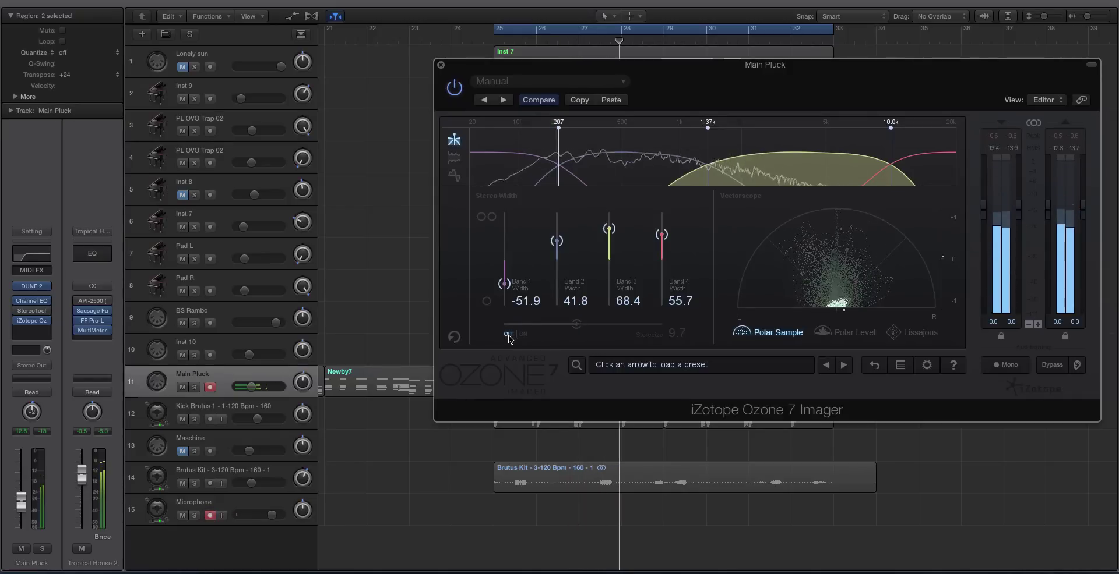
drag(531, 70, 294, 82)
Step: Open the Tropical House 2 MultiMeter beside the Imager and play from bar 25
click(92, 331)
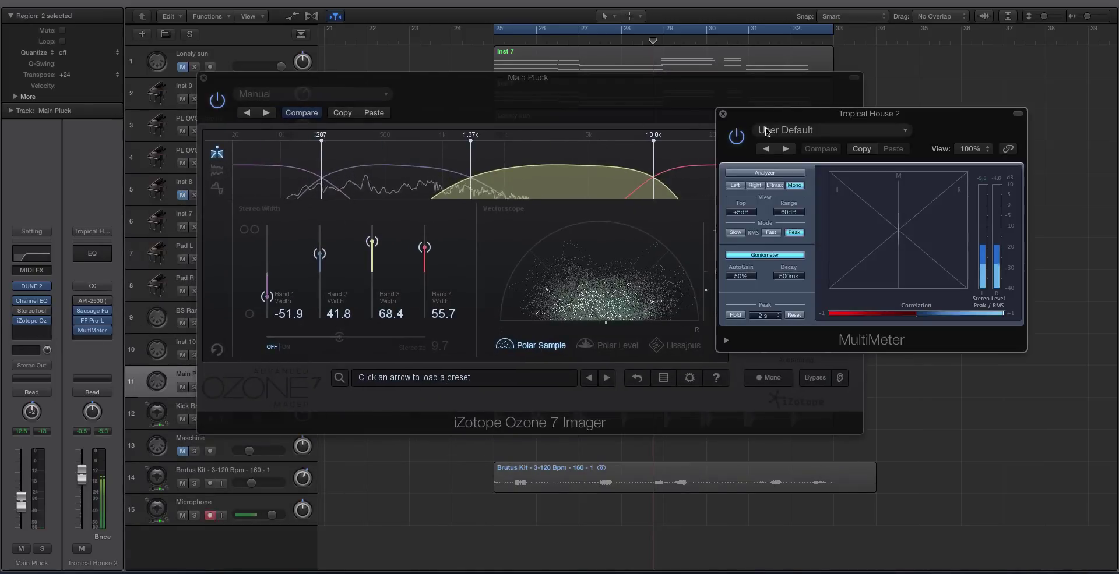
drag(466, 77, 374, 86)
drag(795, 117, 845, 117)
key(space)
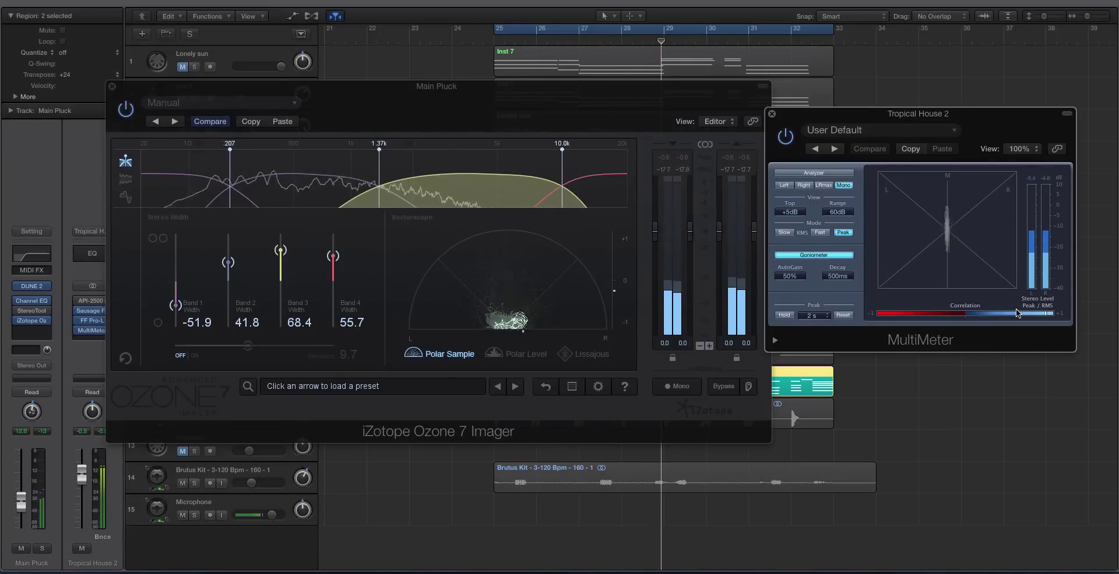
Step: Turn Stereoize on at 4.9, set Bands 2–4 to 27.8, 41.8, 35.4, and close the Imager
click(196, 356)
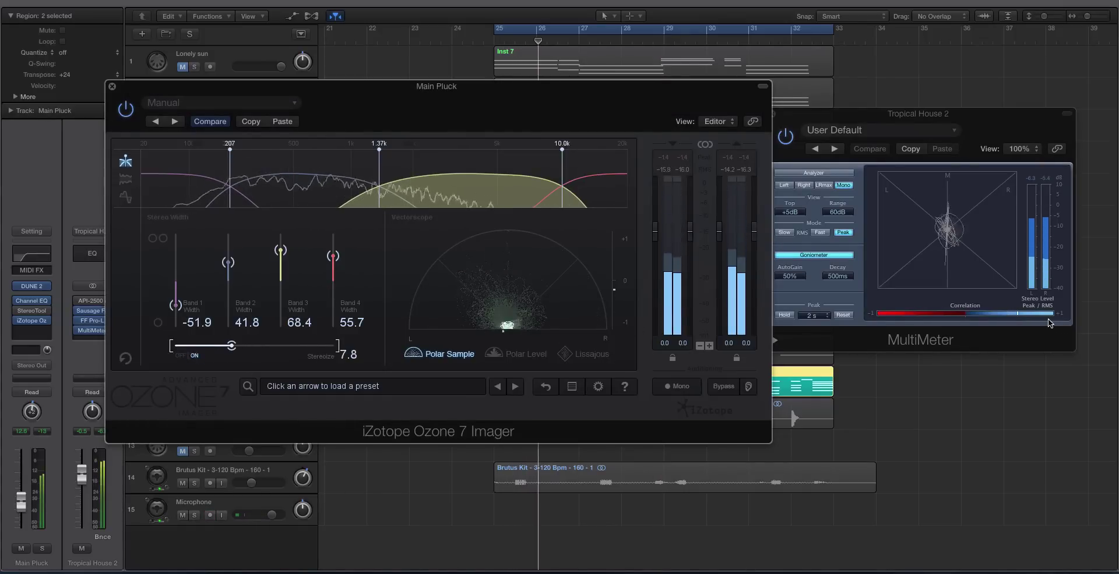
drag(231, 346, 214, 346)
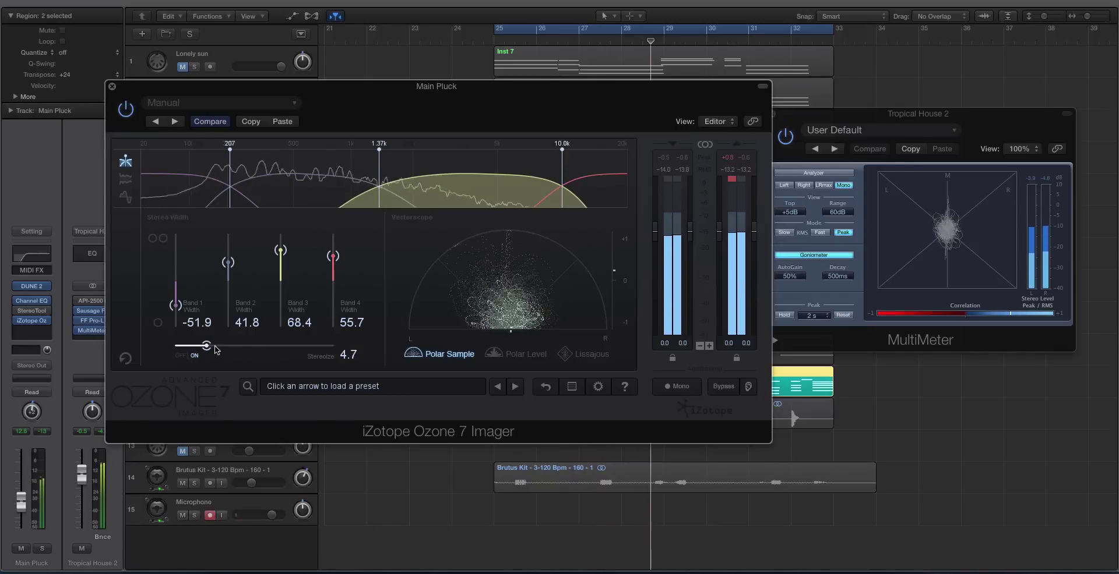
mouse_move(281, 254)
mouse_down()
mouse_move(281, 267)
mouse_move(332, 266)
mouse_up()
drag(227, 266, 227, 272)
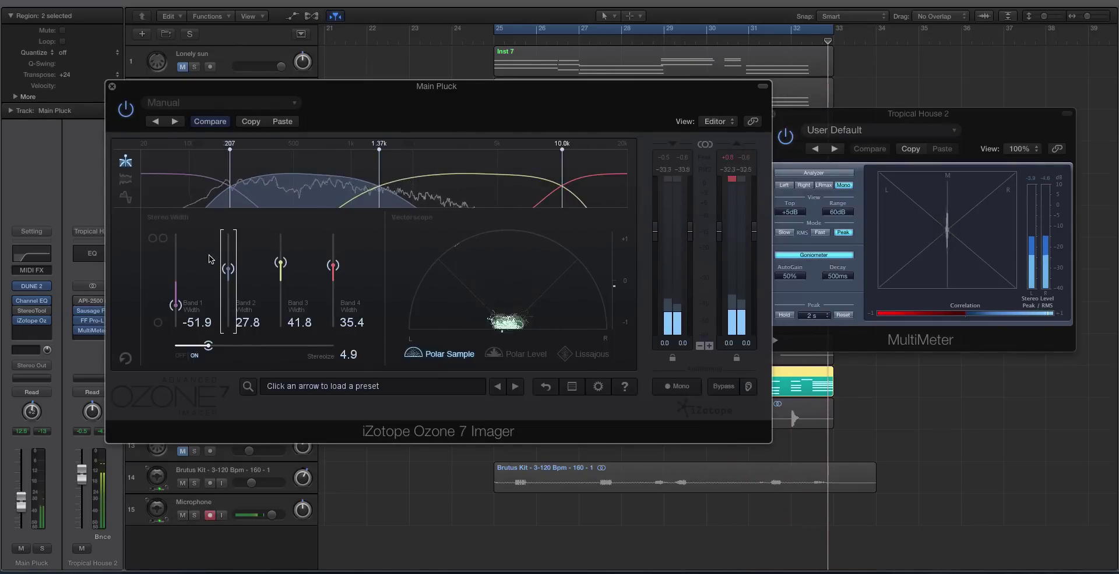
click(286, 258)
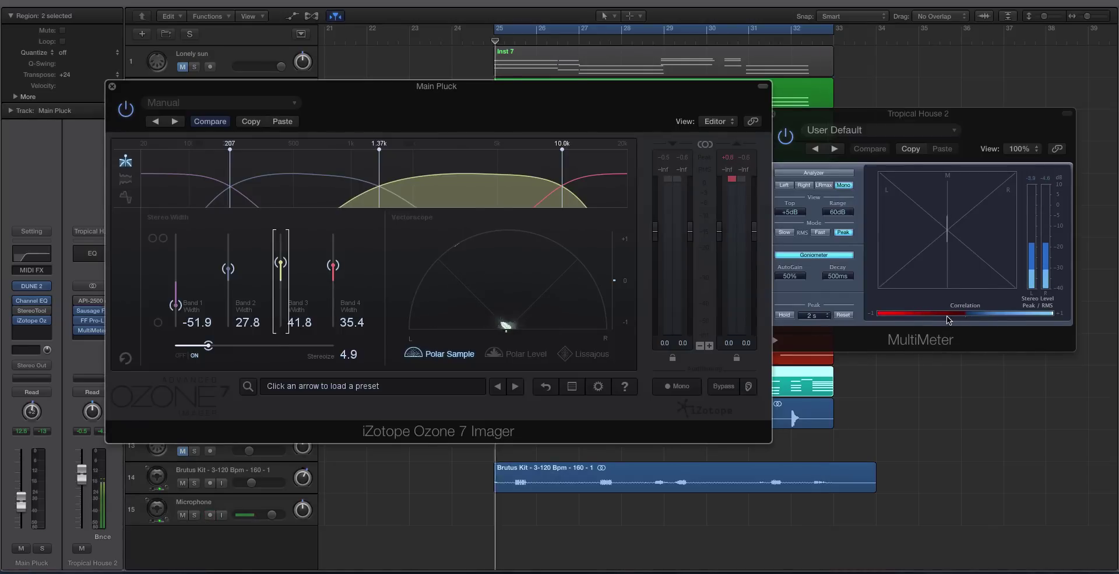
key(space)
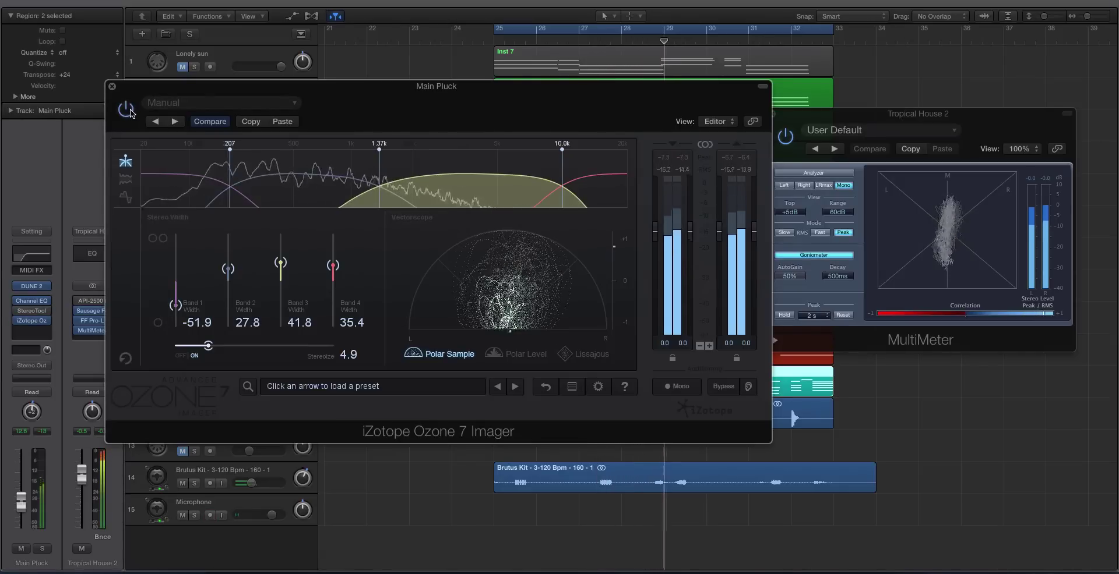
click(112, 86)
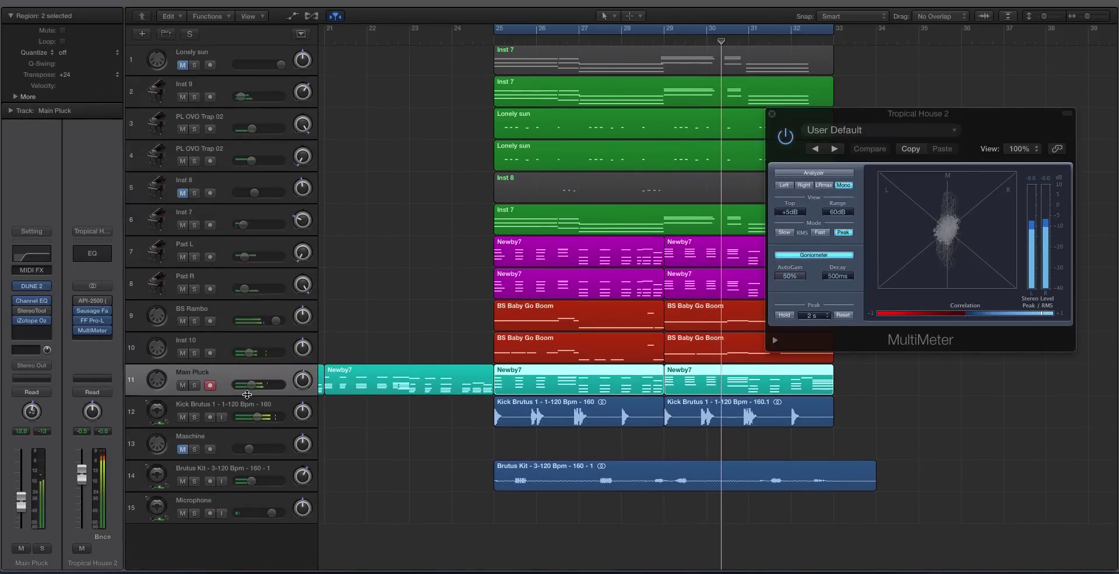
Step: Solo Main Pluck's two Newby7 regions and replay from bar 25 with the MultiMeter in view
drag(268, 325, 264, 325)
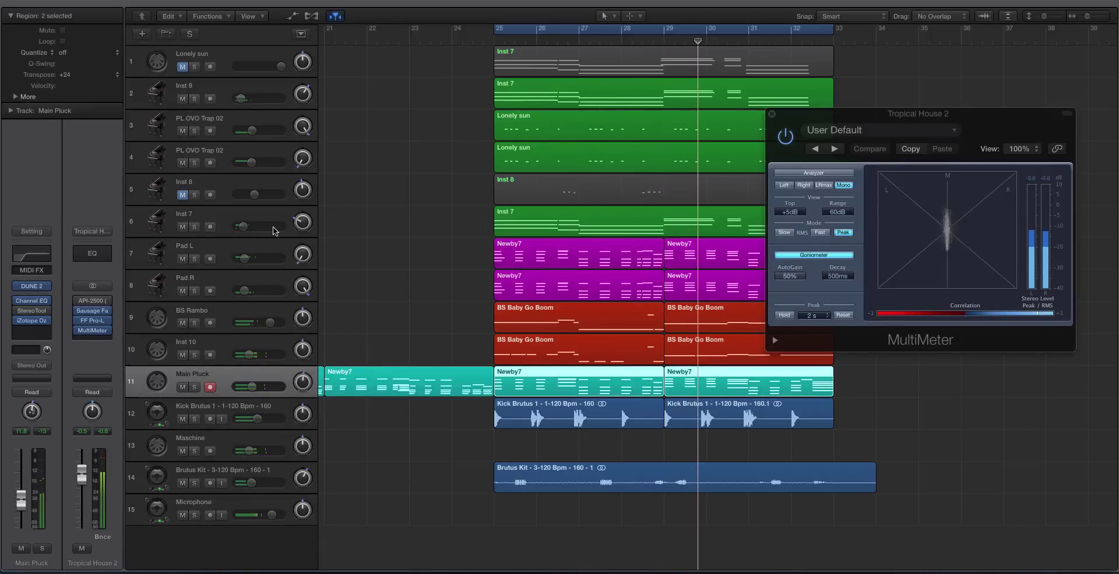
key(ctrl+s)
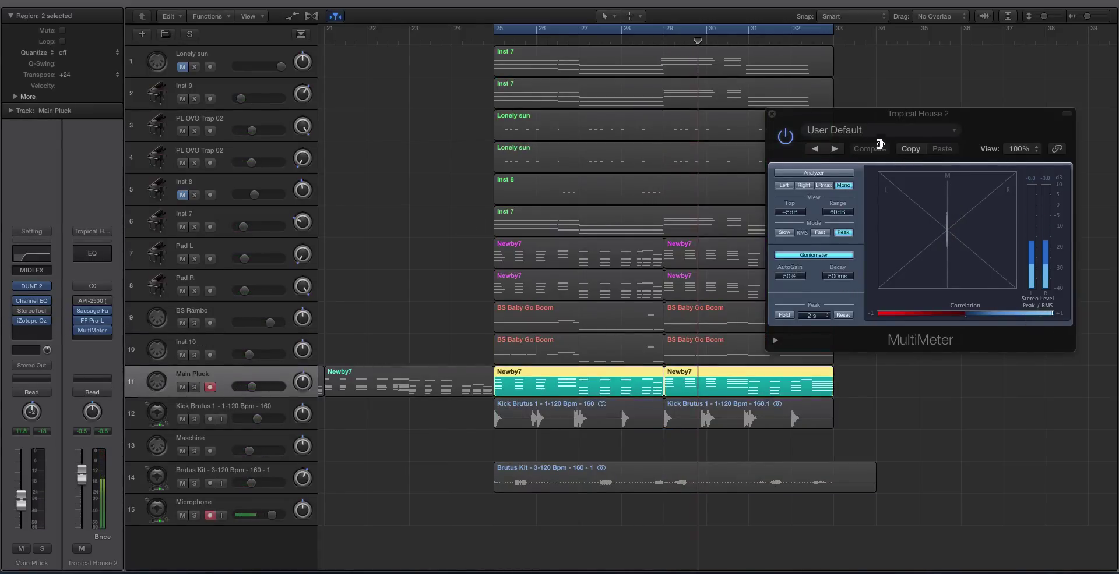
drag(874, 136, 689, 139)
key(shift+Return)
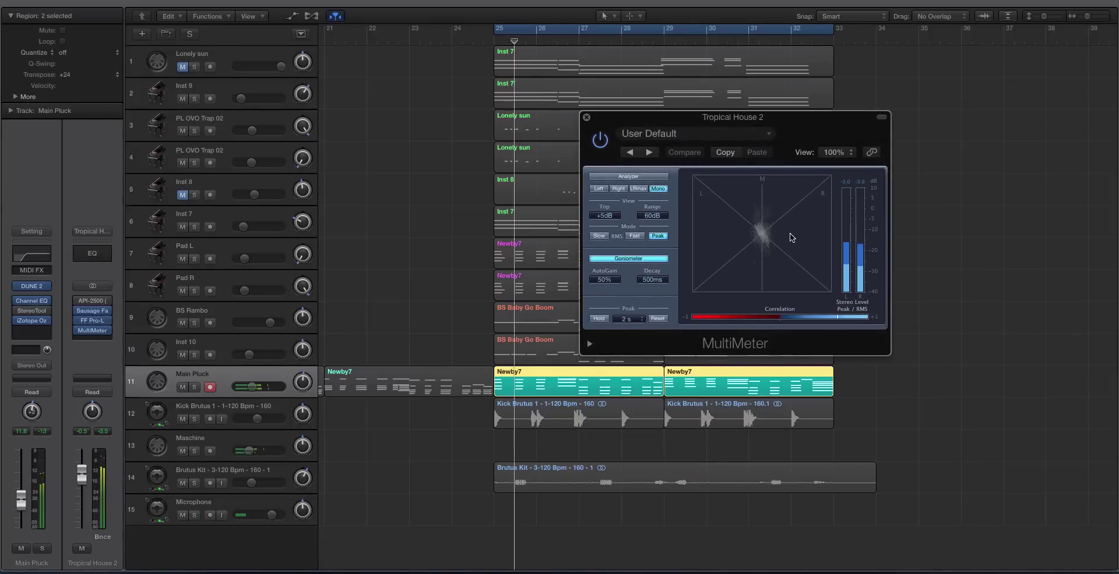
click(181, 452)
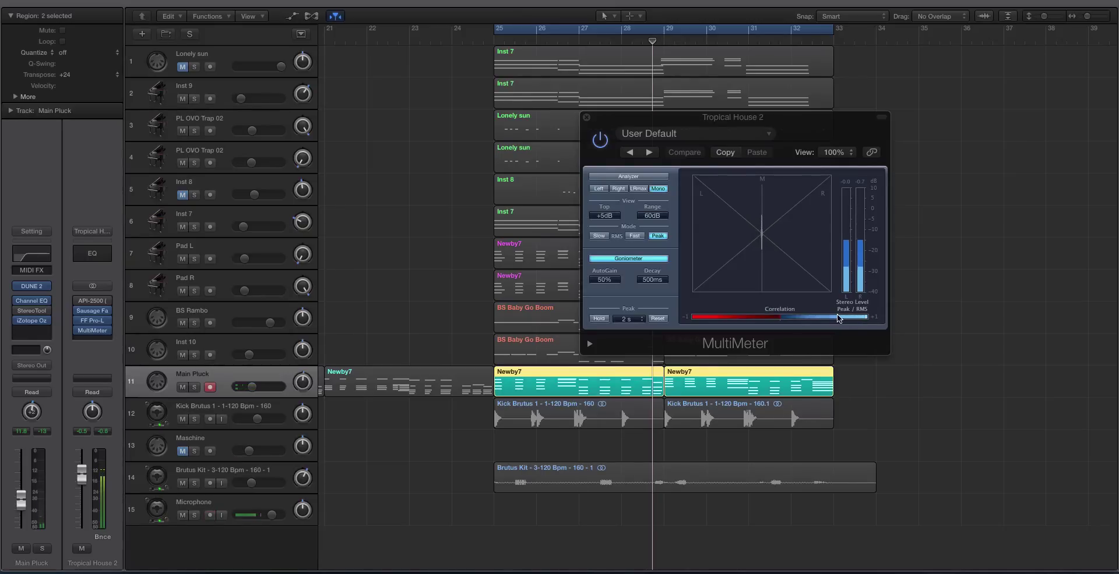
Step: Insert Flux Stereo Tool on Main Pluck and set its width to about 2.5 dB
click(24, 332)
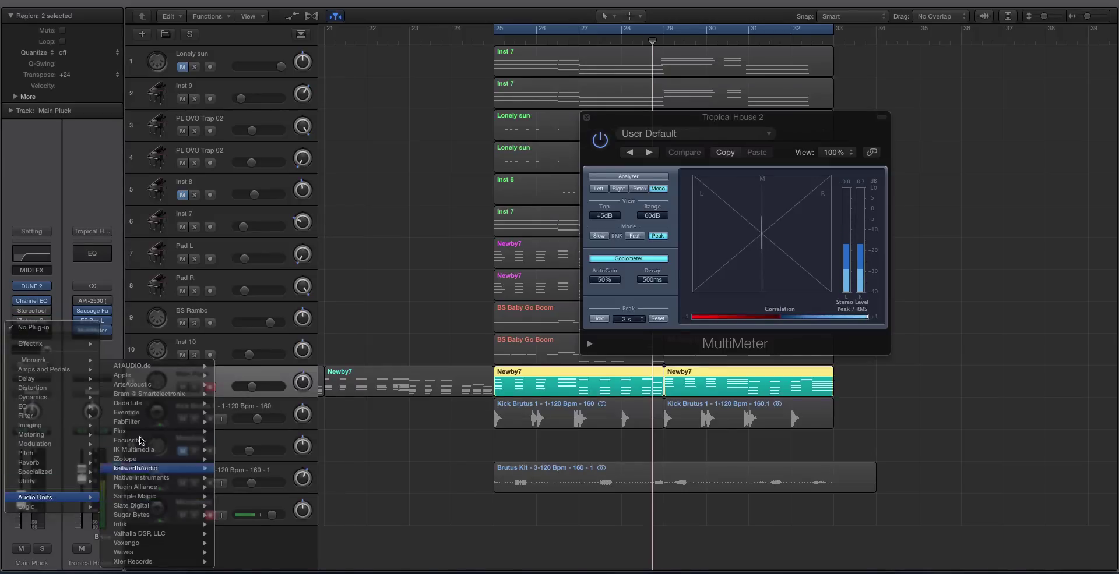
mouse_move(140, 431)
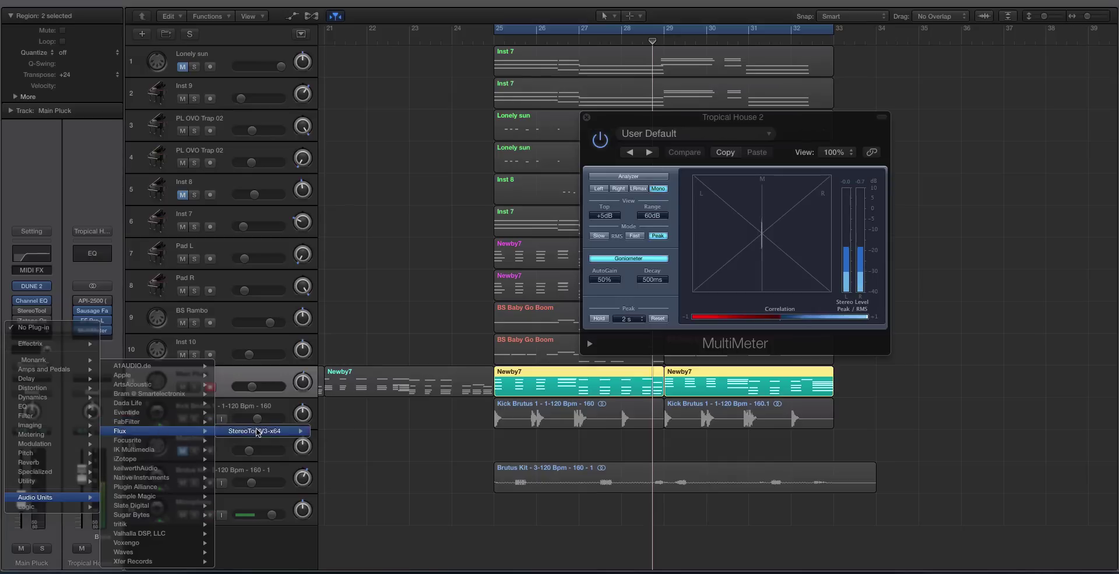
click(334, 431)
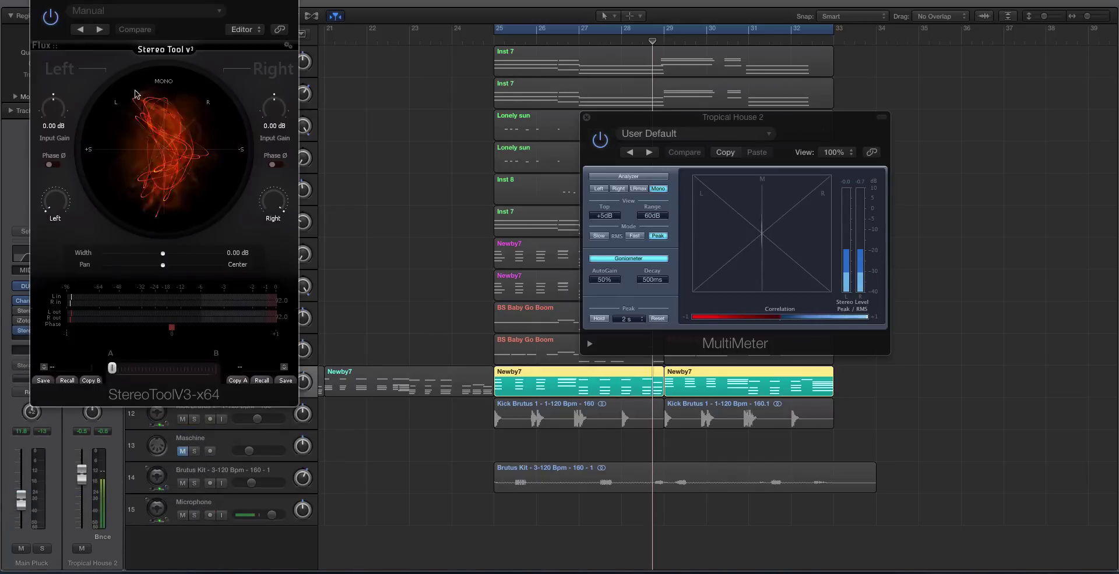
drag(118, 10, 268, 63)
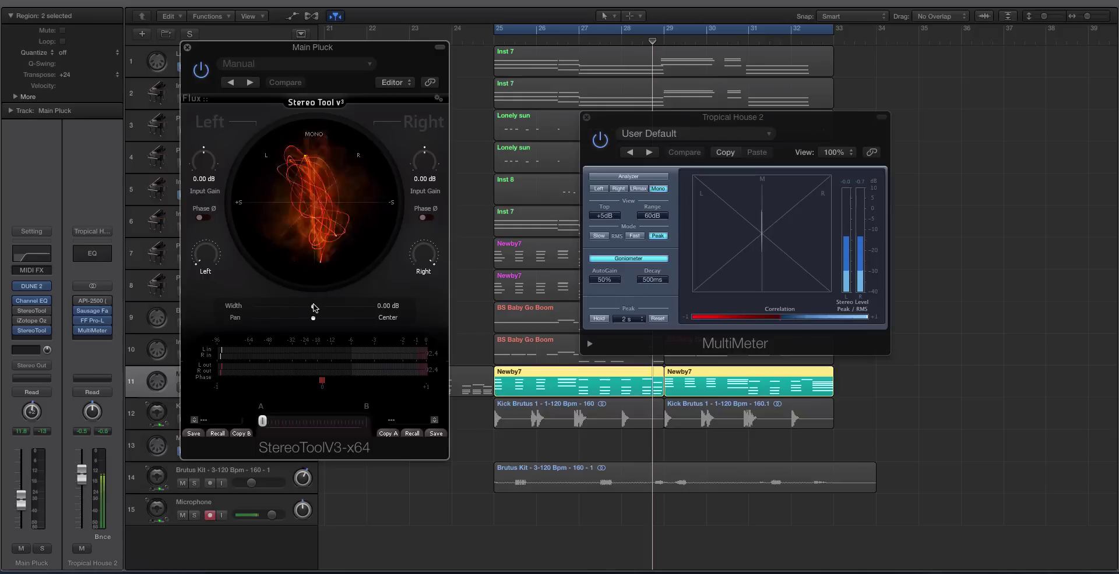
drag(313, 308, 372, 311)
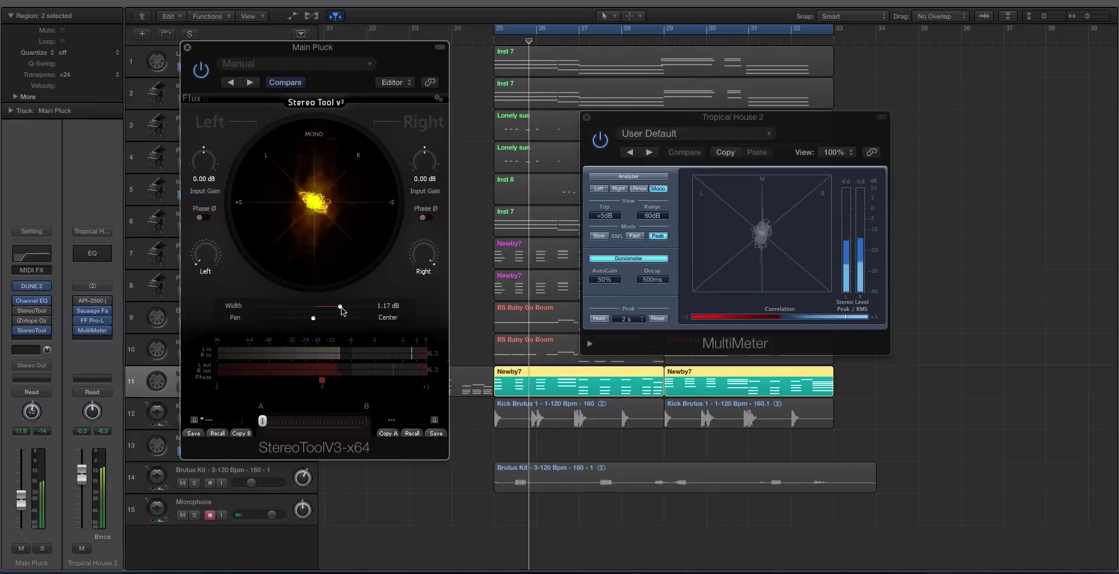
drag(371, 312, 351, 312)
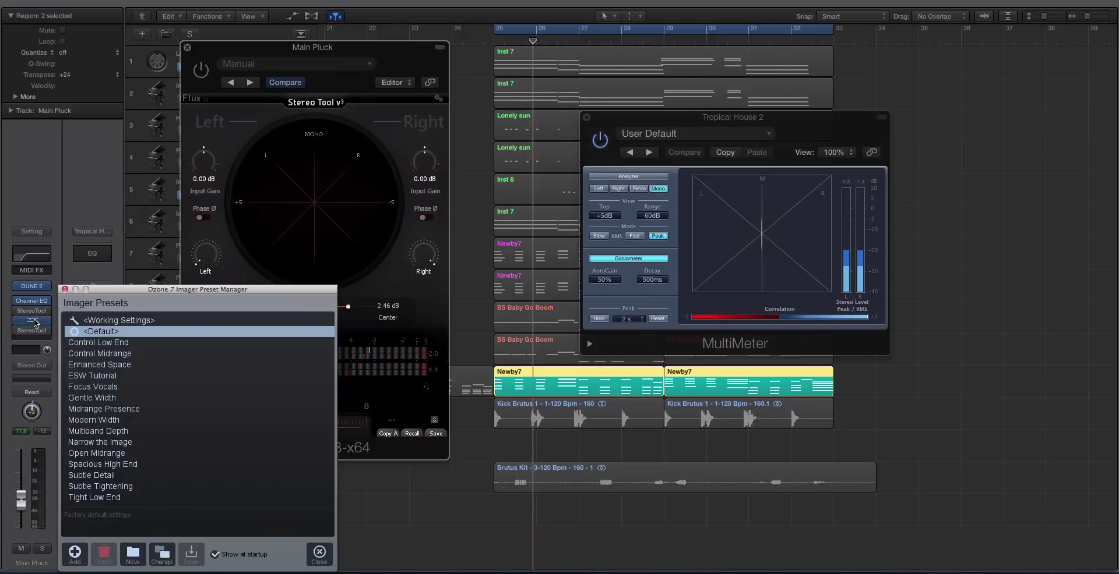
Step: Bring the Ozone Imager window back into view beside the MultiMeter, closing its preset manager
drag(164, 92, 449, 95)
click(65, 289)
drag(543, 92, 589, 297)
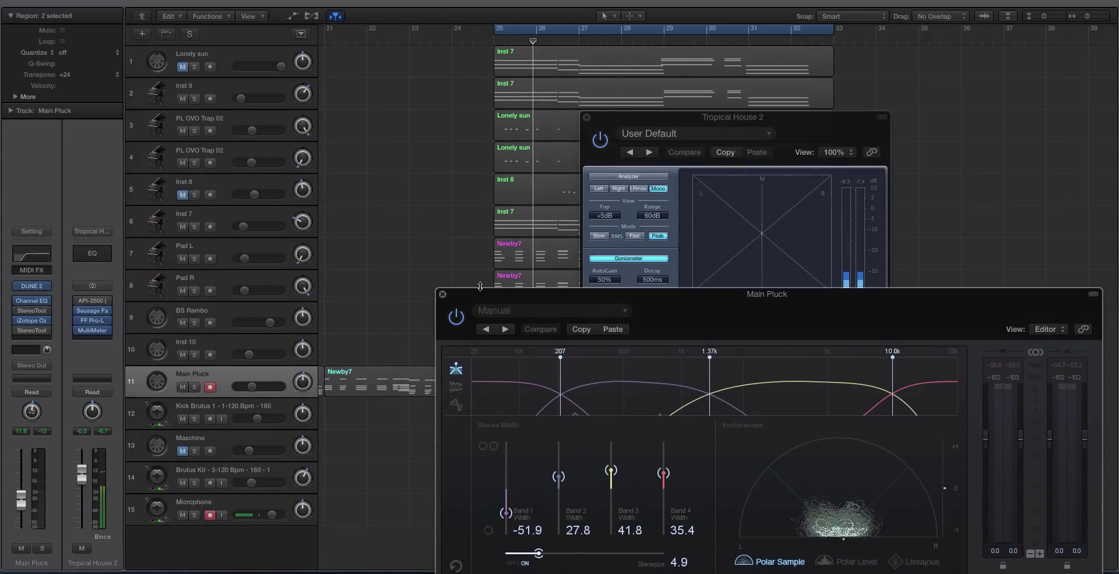
Step: Close the plugin windows, remove both Stereo Tool inserts, and place Ozone directly under Channel EQ
click(441, 295)
click(586, 117)
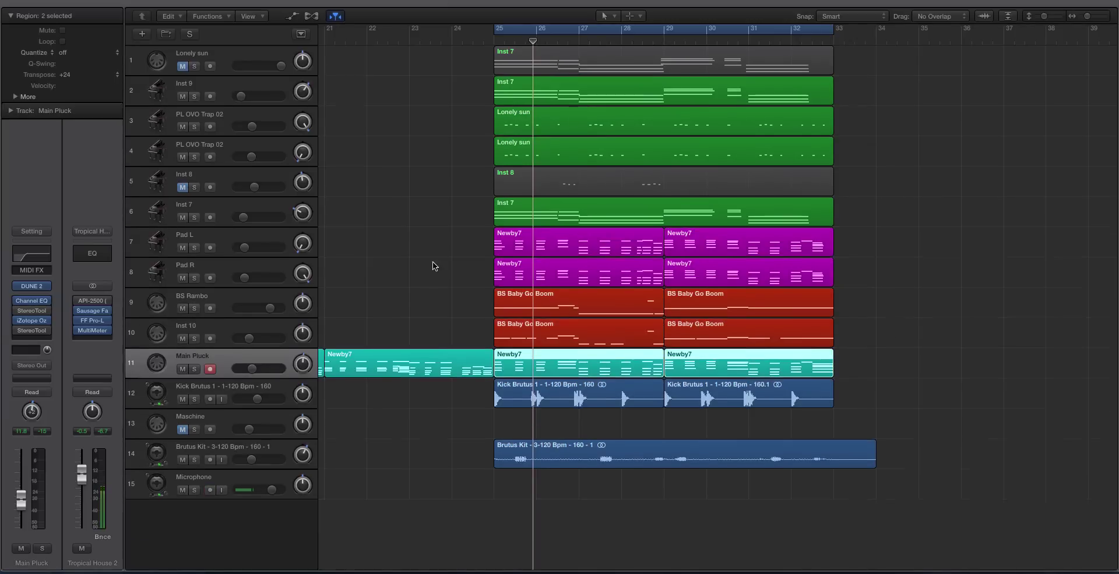
click(54, 330)
click(46, 335)
click(28, 320)
drag(28, 320, 27, 309)
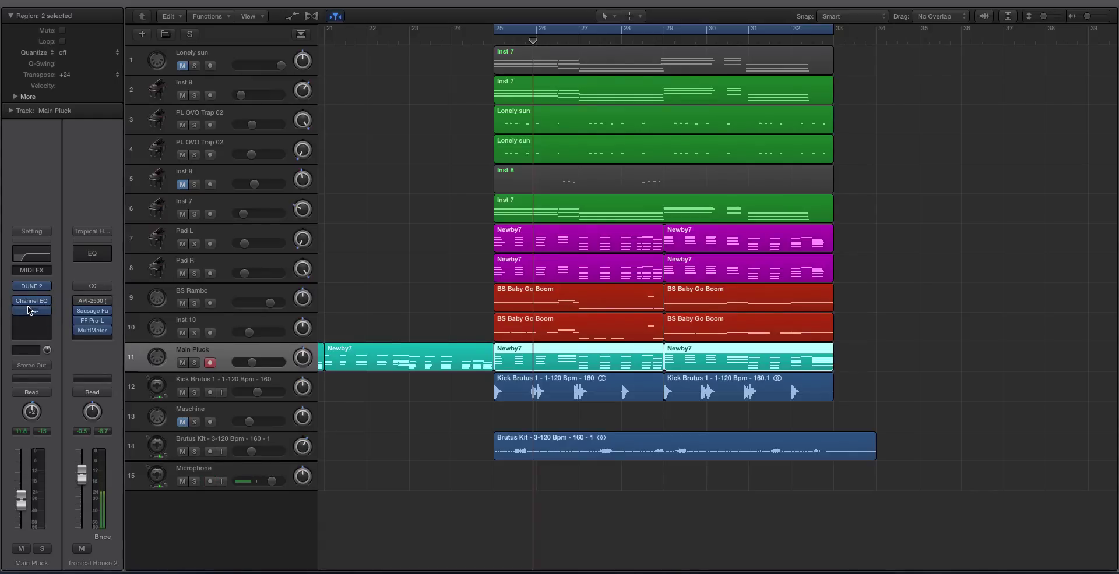
Step: Zoom the arrangement out to show all tracks, then zoom in on bars 25–33
key(super+Left)
key(super+Up)
key(super+Left)
scroll(798, 331, left, 1)
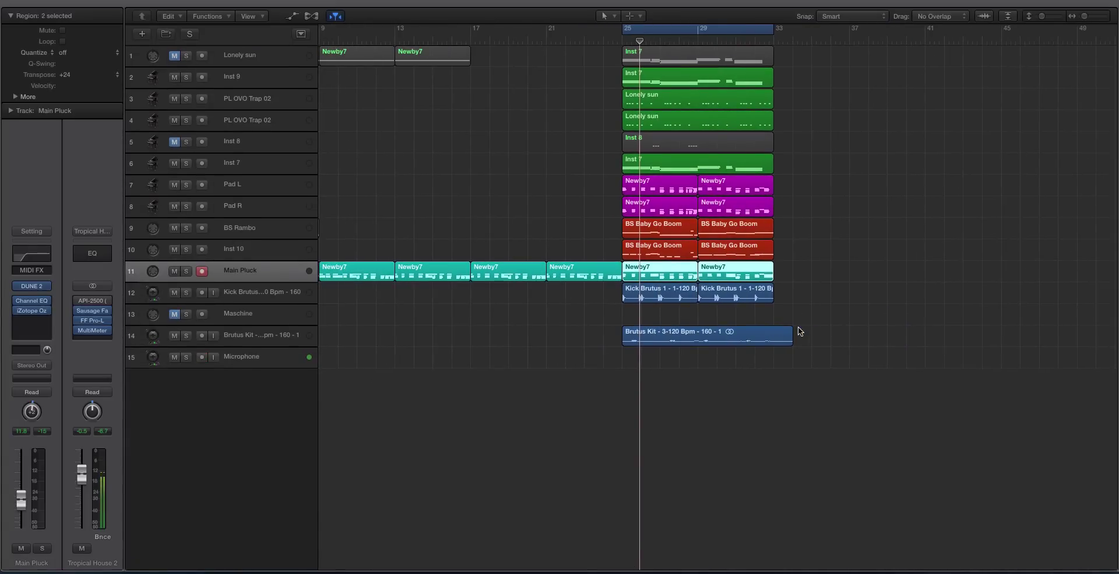
key(super+Down)
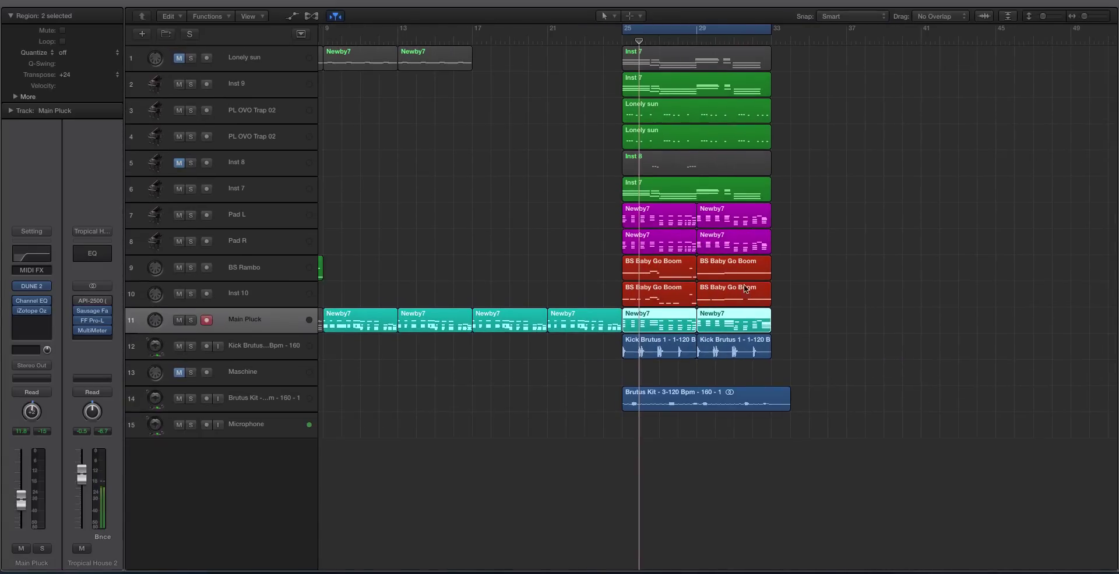
key(super+Right)
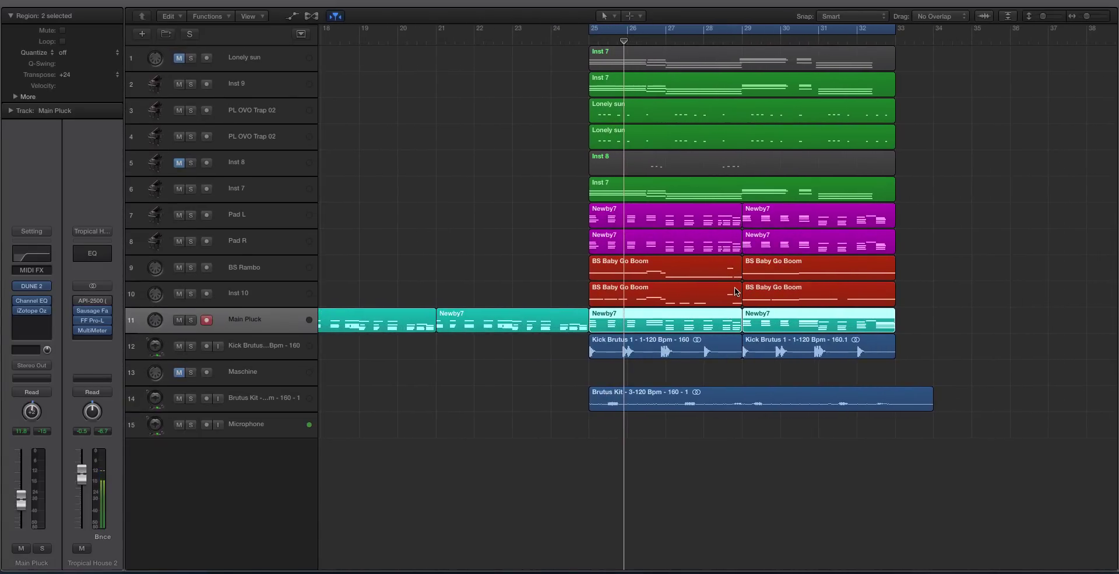